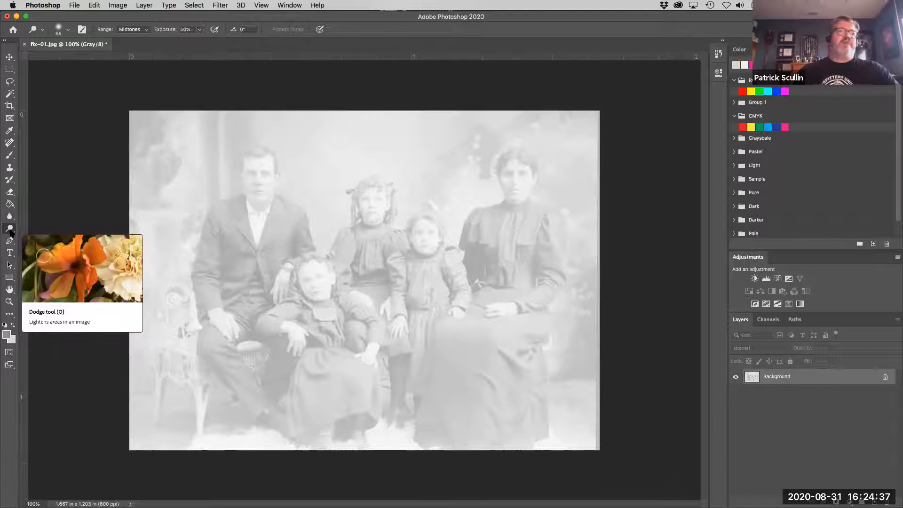
- Try darkening the seated man's jacket with the Burn tool, using the Midtones range at 50% exposure
click(11, 233)
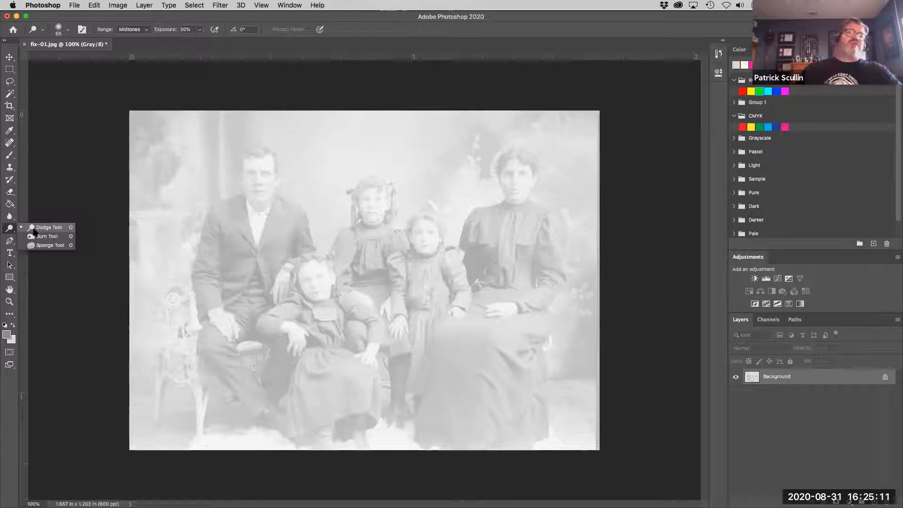
click(47, 227)
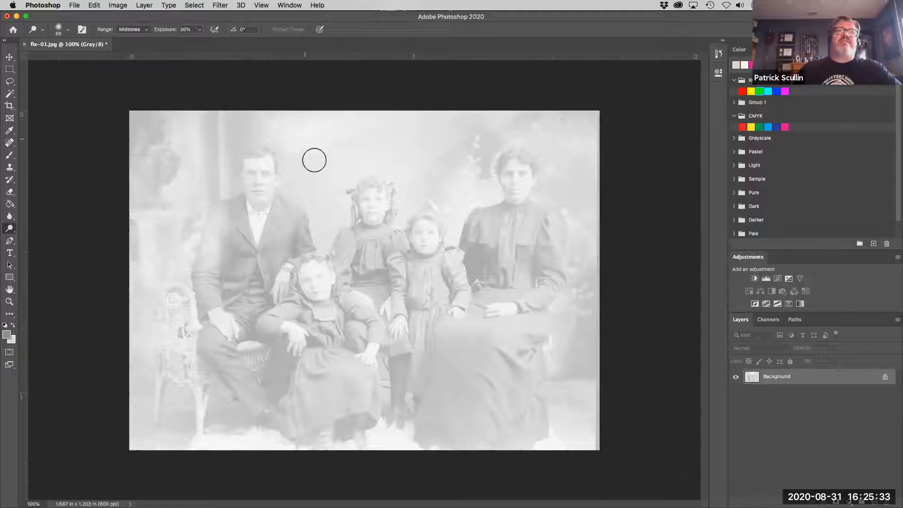
click(11, 229)
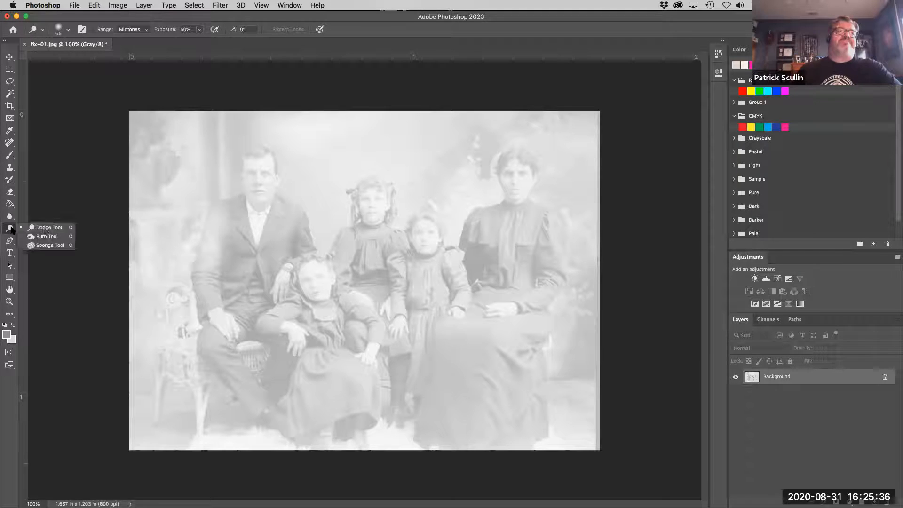
click(40, 237)
mouse_move(194, 226)
mouse_down()
mouse_move(220, 208)
mouse_move(212, 255)
mouse_move(209, 235)
mouse_move(202, 259)
mouse_move(206, 234)
mouse_move(209, 225)
mouse_move(207, 262)
mouse_move(212, 224)
mouse_move(206, 267)
mouse_move(213, 224)
mouse_move(201, 302)
mouse_move(218, 217)
mouse_move(239, 244)
mouse_move(235, 204)
mouse_move(243, 253)
mouse_move(234, 282)
mouse_move(231, 240)
mouse_move(219, 257)
mouse_move(239, 217)
mouse_move(224, 219)
mouse_move(222, 208)
mouse_move(224, 234)
mouse_move(220, 208)
mouse_move(235, 203)
mouse_move(244, 242)
mouse_move(238, 291)
mouse_move(229, 295)
mouse_move(275, 224)
mouse_move(264, 266)
mouse_move(277, 249)
mouse_move(287, 230)
mouse_move(280, 210)
mouse_move(296, 219)
mouse_move(295, 239)
mouse_move(282, 246)
mouse_move(308, 238)
mouse_move(296, 219)
mouse_move(281, 234)
mouse_move(287, 205)
mouse_move(258, 275)
mouse_up()
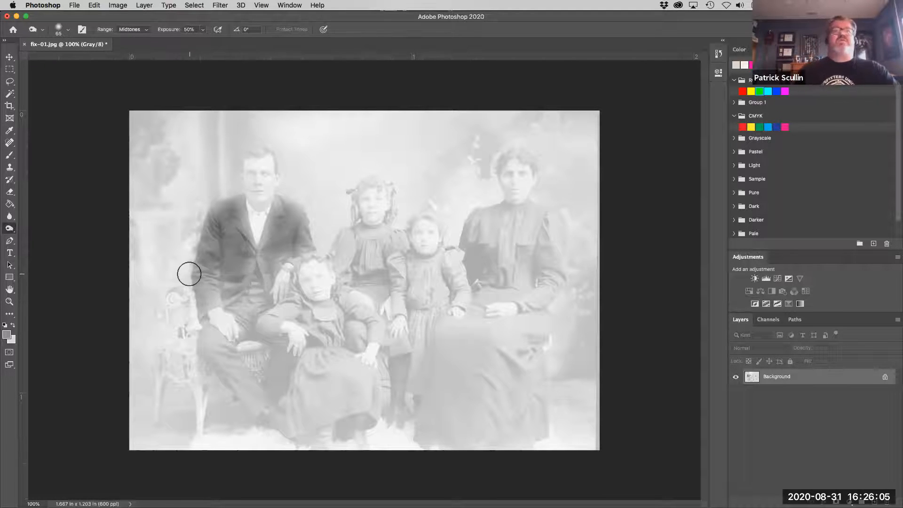
- Try the Sponge tool in Desaturate mode at 50% flow over the wicker chair and the man's legs
right_click(9, 228)
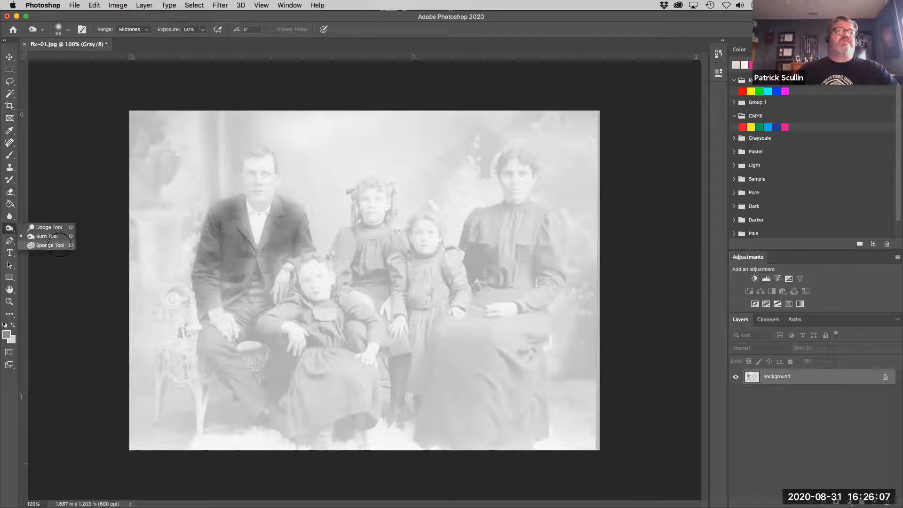
click(40, 248)
mouse_move(193, 207)
mouse_down()
mouse_move(190, 257)
mouse_move(190, 209)
mouse_move(179, 259)
mouse_move(167, 251)
mouse_move(160, 202)
mouse_move(145, 200)
mouse_move(131, 247)
mouse_move(132, 214)
mouse_move(160, 272)
mouse_move(174, 339)
mouse_move(175, 327)
mouse_move(185, 337)
mouse_move(182, 304)
mouse_move(175, 347)
mouse_move(141, 336)
mouse_move(145, 285)
mouse_move(185, 326)
mouse_move(183, 314)
mouse_move(179, 370)
mouse_move(213, 388)
mouse_move(240, 363)
mouse_up()
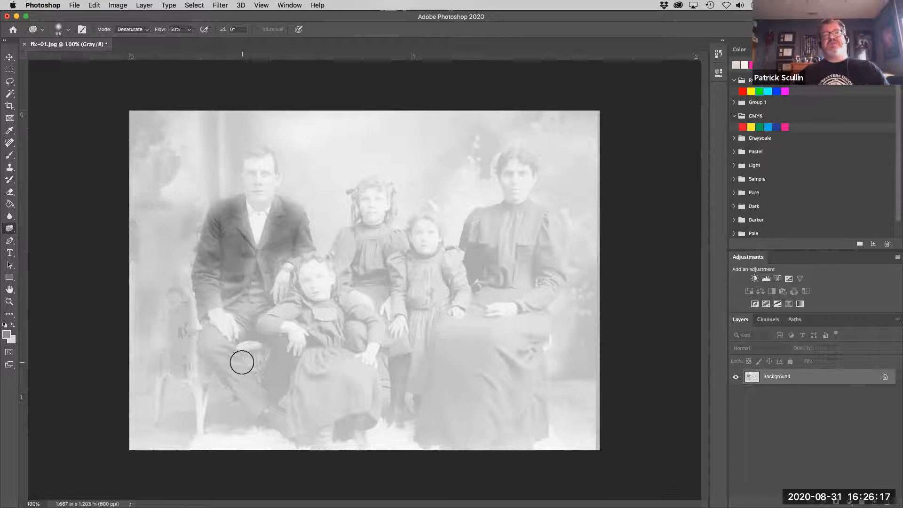
mouse_move(187, 347)
mouse_down()
mouse_move(201, 399)
mouse_move(177, 365)
mouse_move(160, 365)
mouse_move(149, 374)
mouse_move(149, 419)
mouse_move(184, 391)
mouse_move(207, 394)
mouse_move(194, 433)
mouse_up()
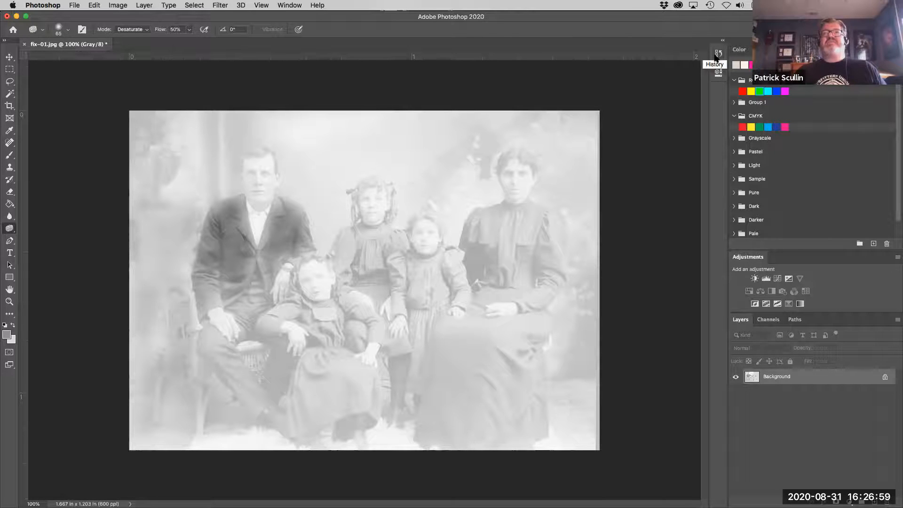
- Revert the photo to its Open state in the enlarged History, undoing all Dodge, Burn and Sponge strokes
click(288, 5)
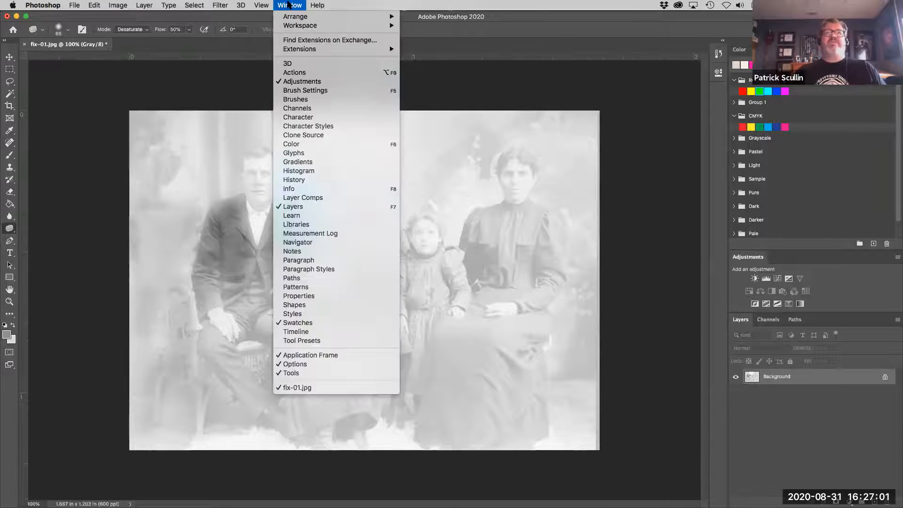
click(316, 179)
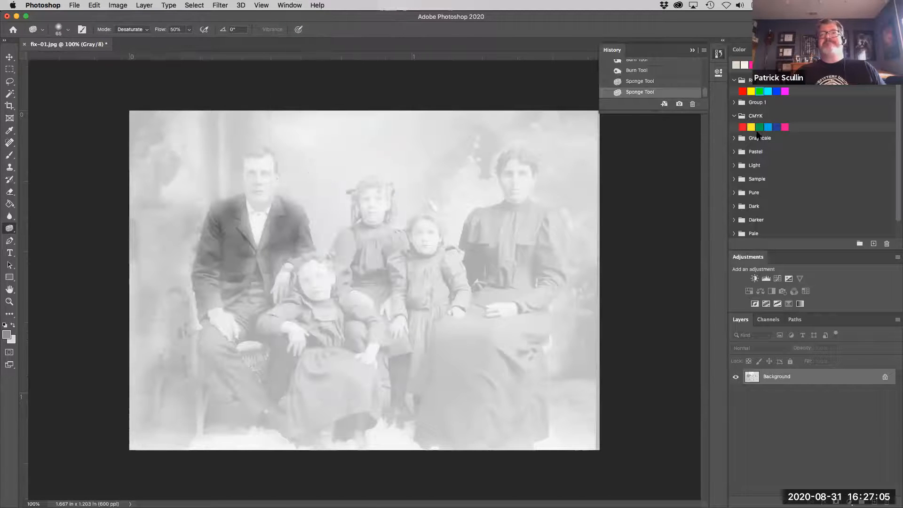
drag(653, 110, 644, 410)
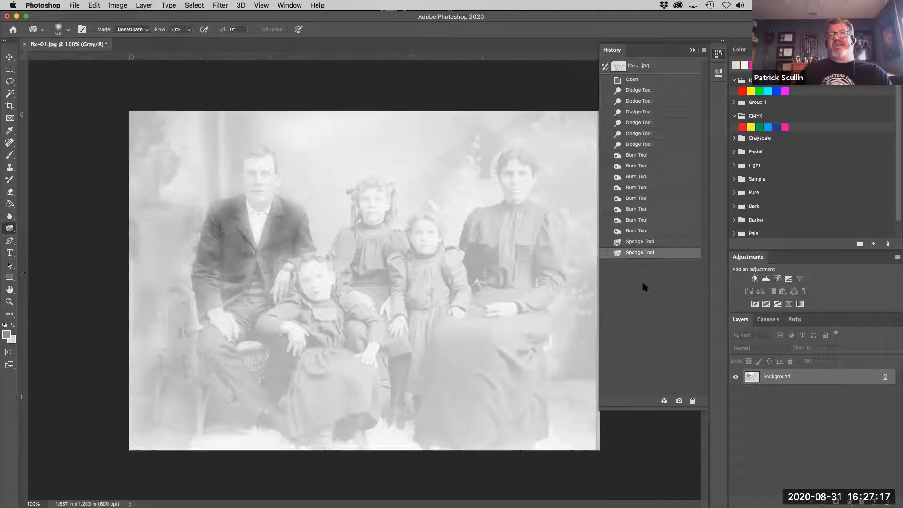
click(657, 80)
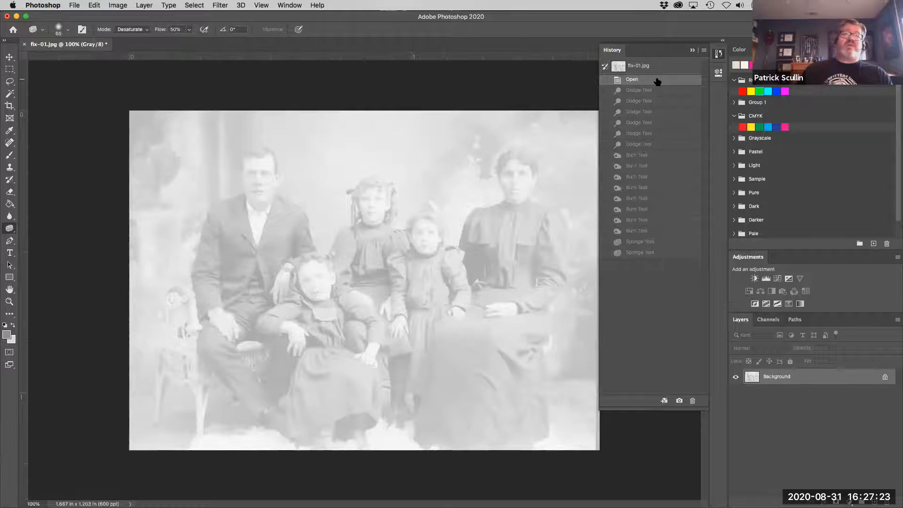
click(691, 50)
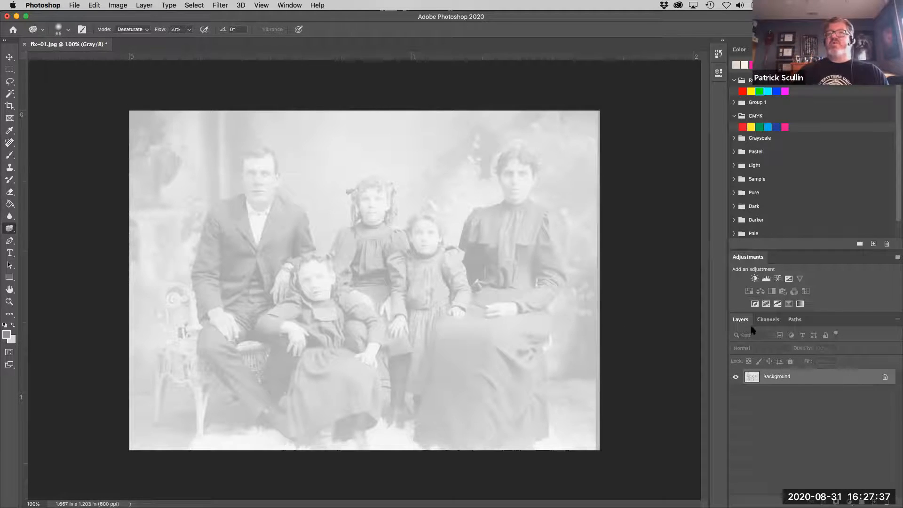
- Duplicate the Background layer as Background copy within fix-01.jpg
click(896, 321)
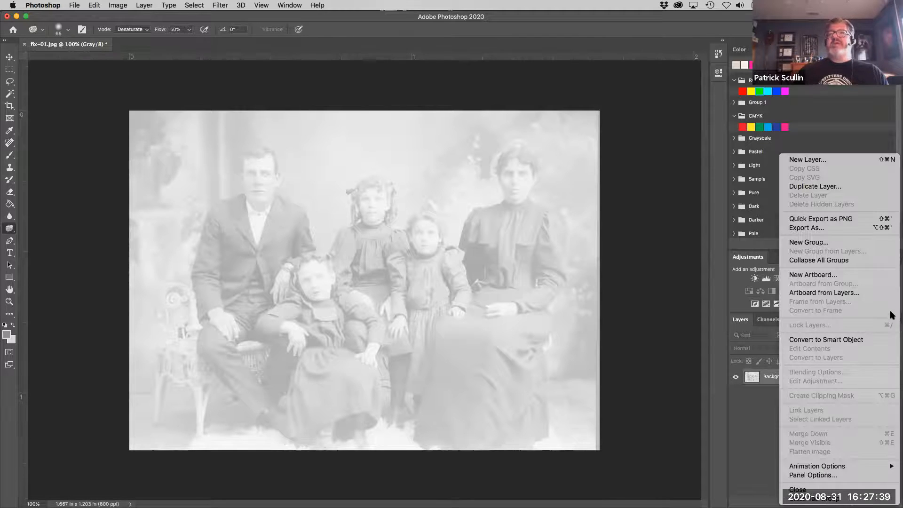
click(838, 187)
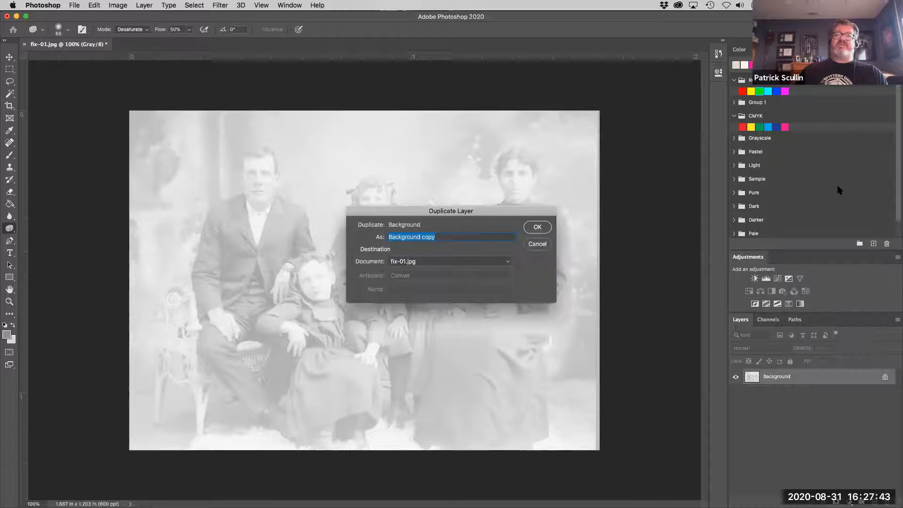
click(536, 227)
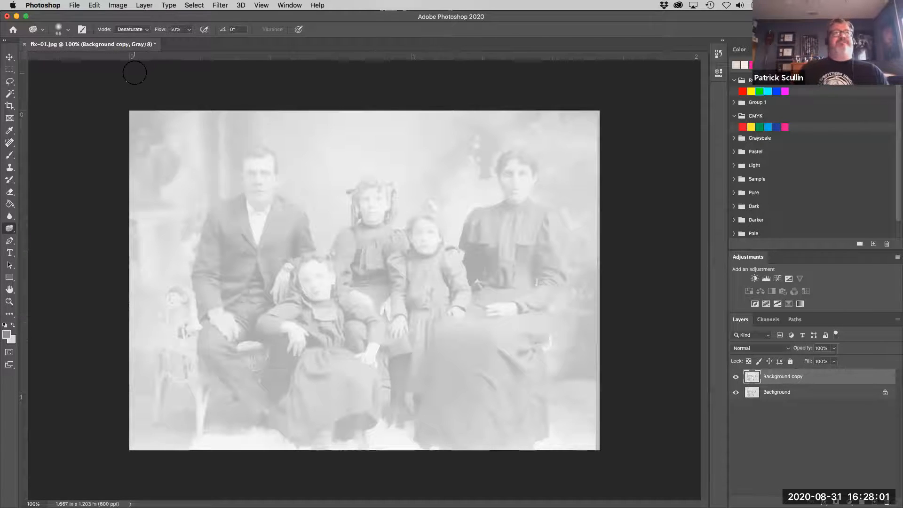
- Start a Levels adjustment on the Background copy layer and raise the black input level to 143
click(118, 6)
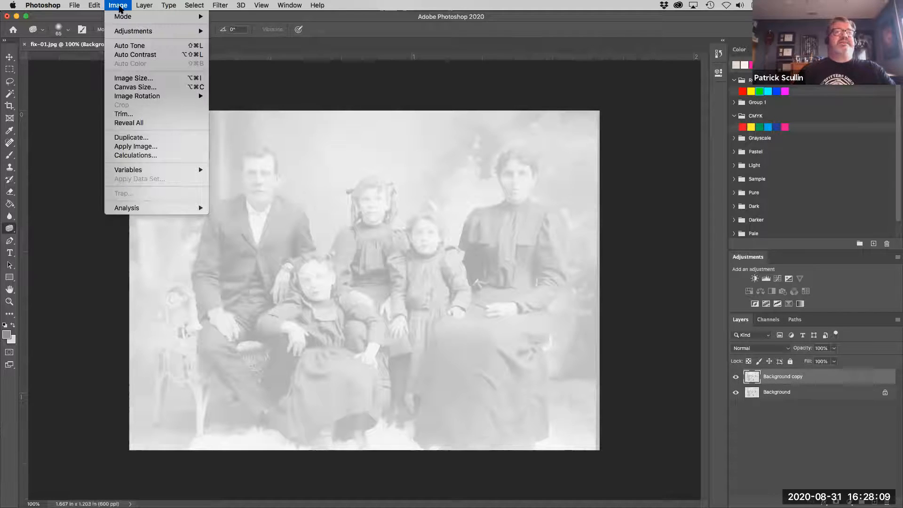
mouse_move(124, 34)
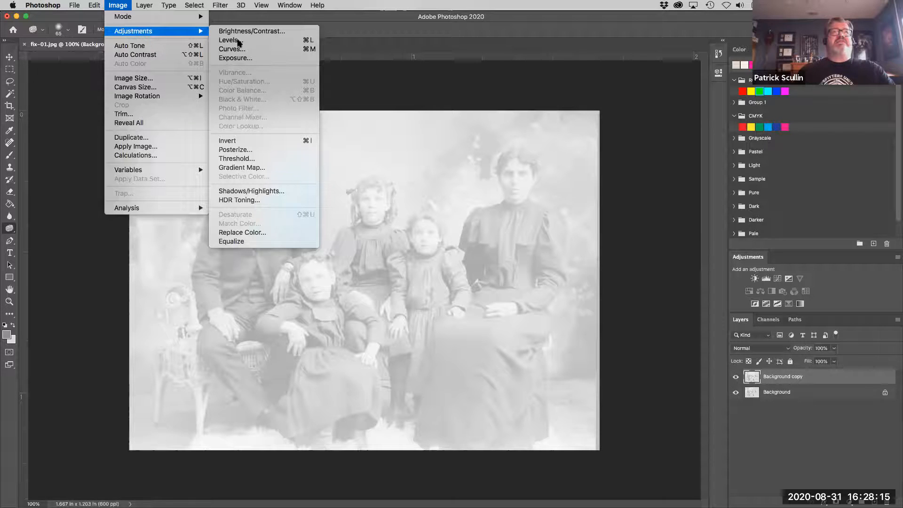
click(272, 45)
drag(449, 126, 514, 250)
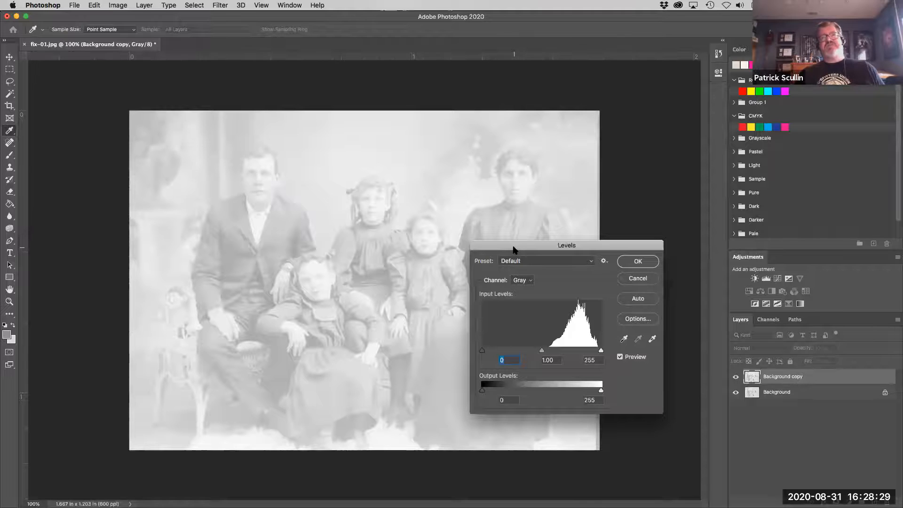
drag(513, 250, 380, 105)
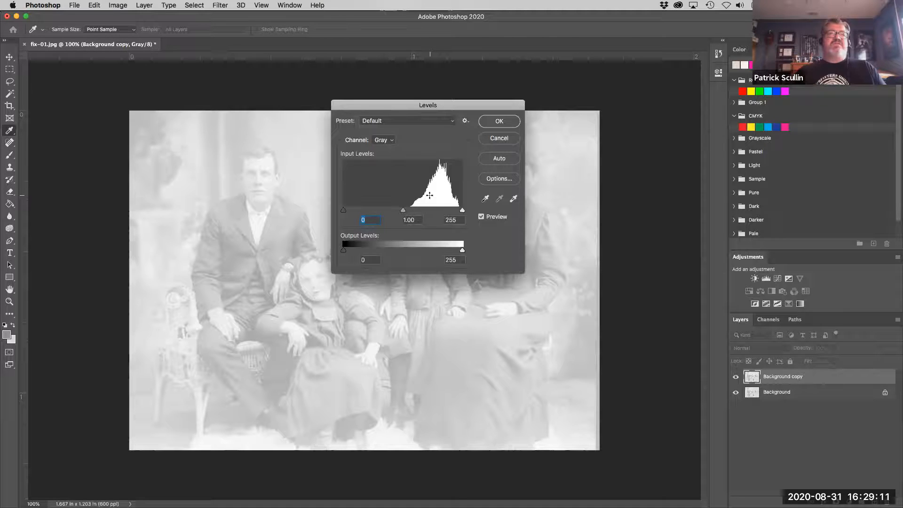
drag(343, 209, 410, 211)
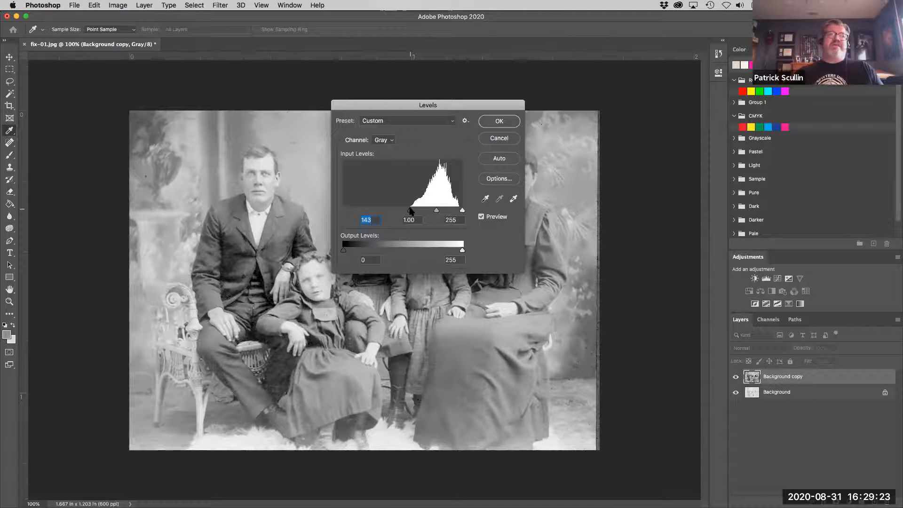
- Refine the Levels inputs to black 140, midtone 0.81 and white 250, and apply the adjustment
drag(368, 108, 546, 86)
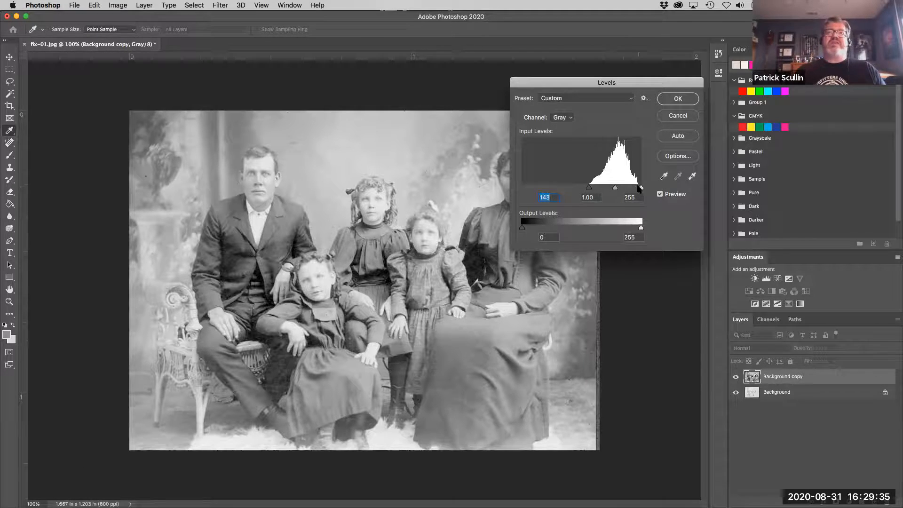
drag(641, 189, 637, 190)
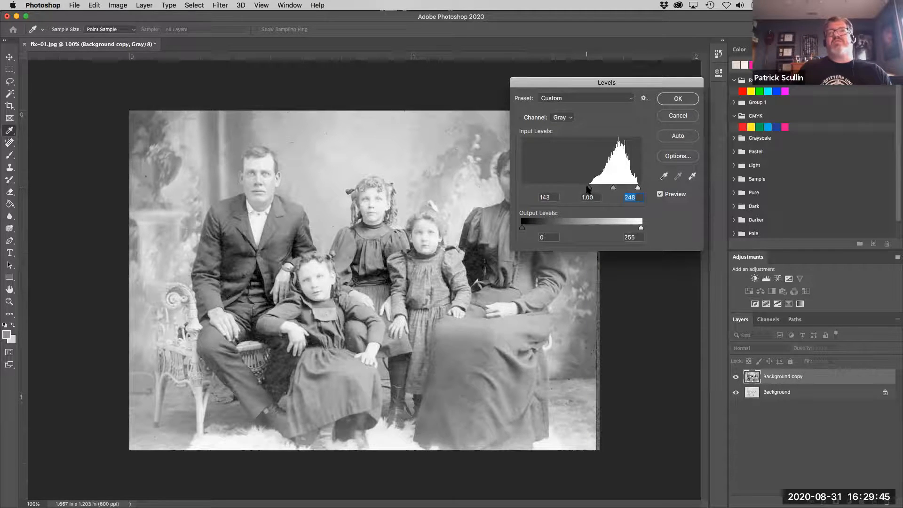
drag(637, 188, 639, 191)
click(630, 197)
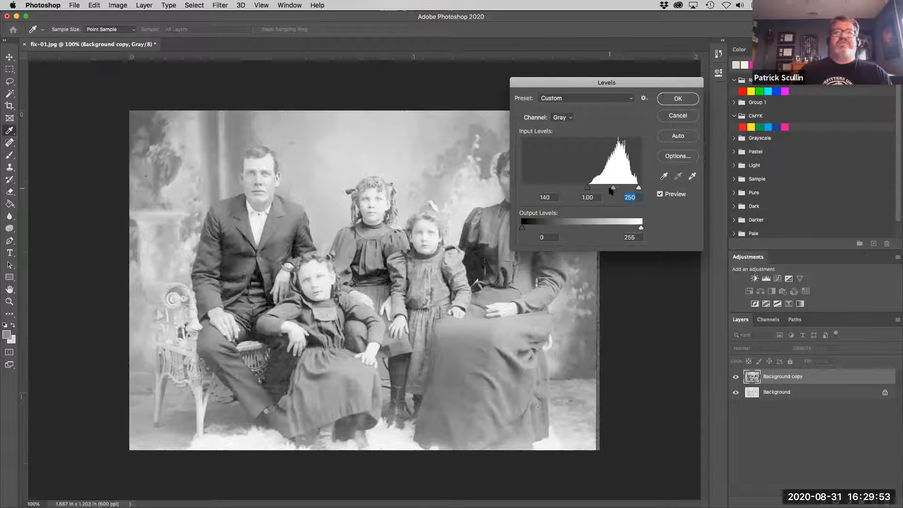
mouse_move(613, 190)
mouse_down()
mouse_move(623, 189)
mouse_move(614, 190)
mouse_up()
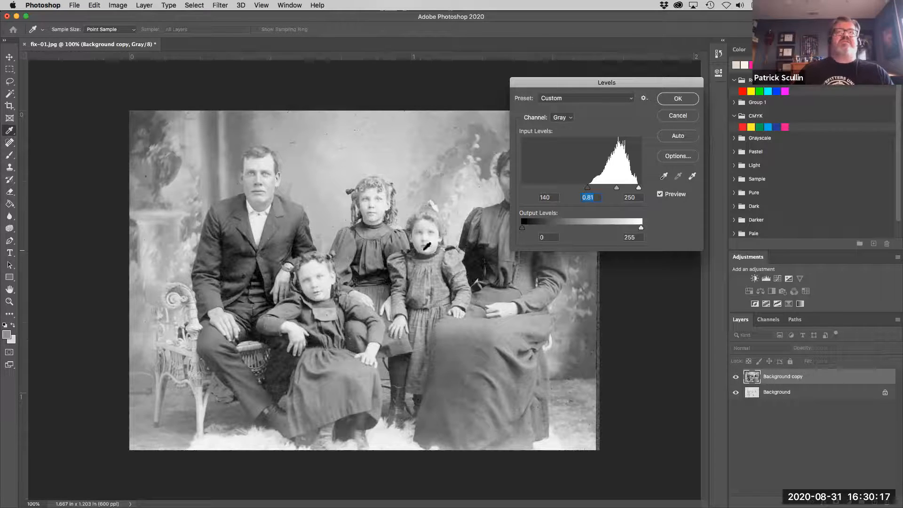
click(688, 100)
key(o)
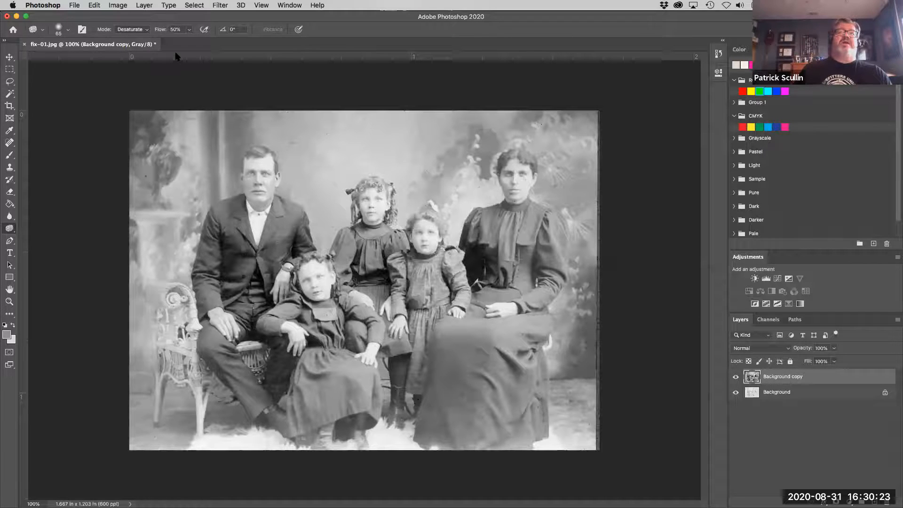
- Start a Brightness/Contrast adjustment on Background copy, try brightness at 150 and -150, and settle on 3
click(118, 4)
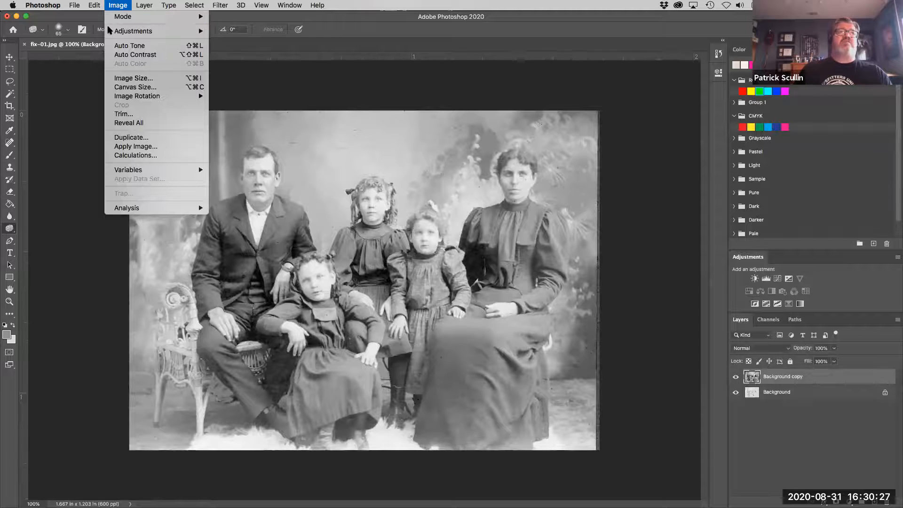
mouse_move(109, 30)
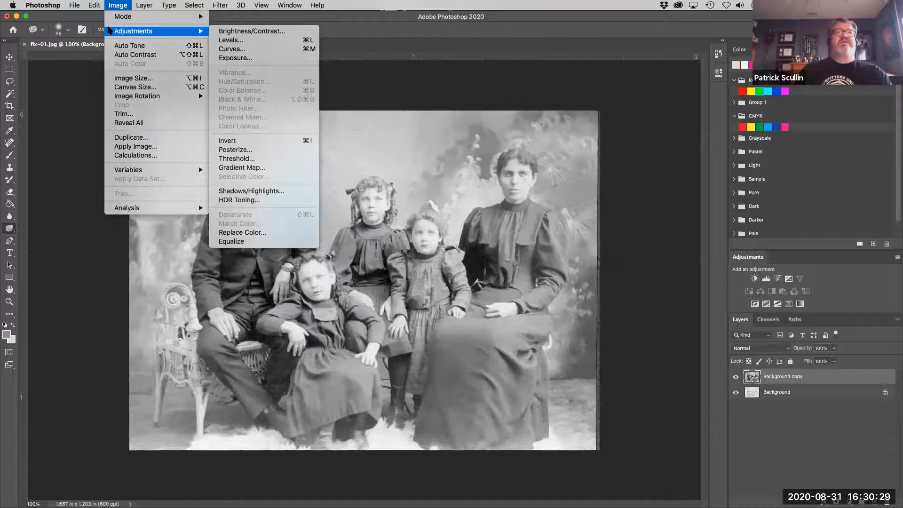
click(243, 31)
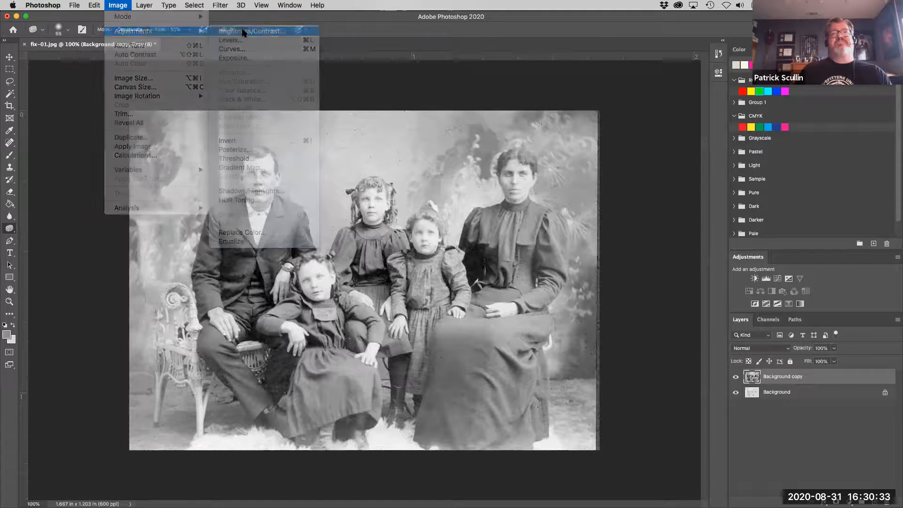
drag(414, 151, 641, 148)
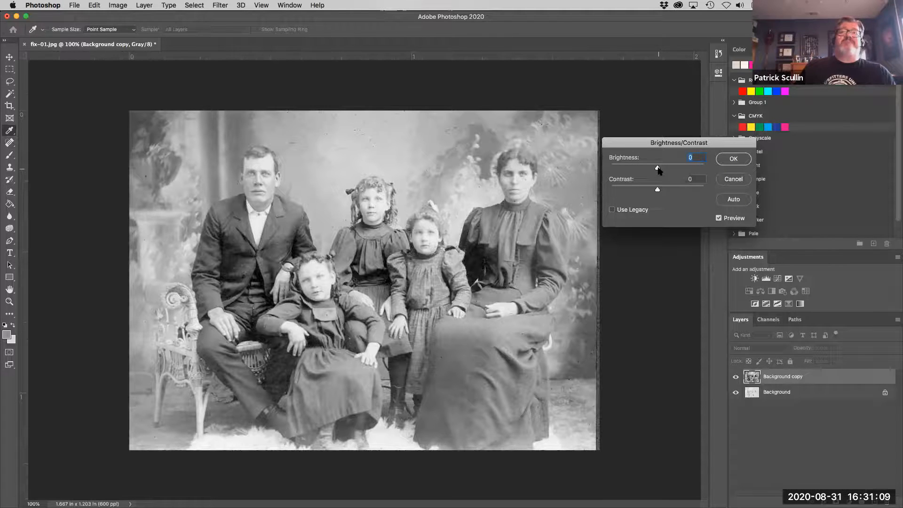
drag(658, 171, 712, 172)
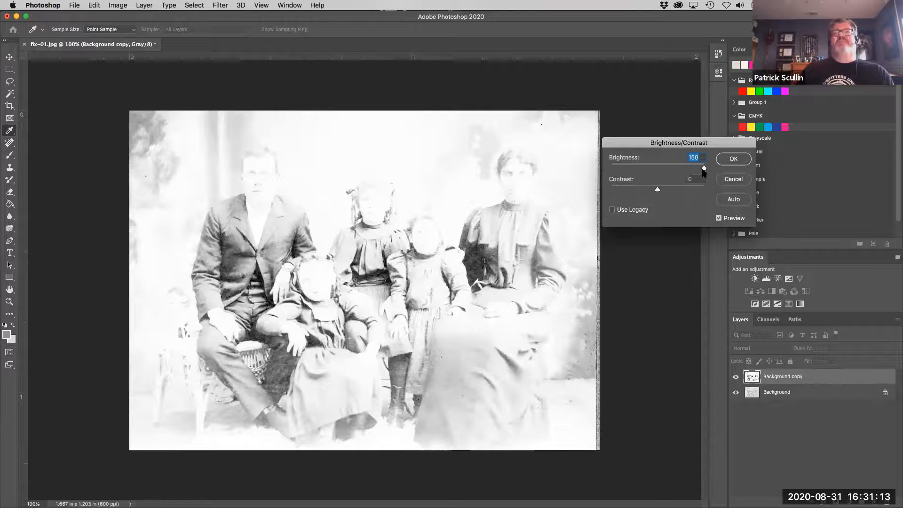
drag(704, 170, 592, 170)
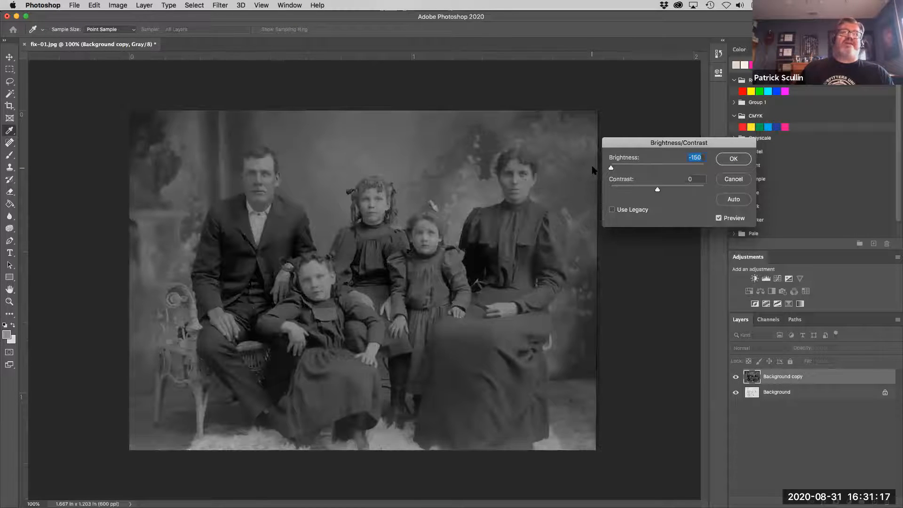
mouse_move(649, 167)
mouse_down()
mouse_move(667, 172)
mouse_move(658, 171)
mouse_up()
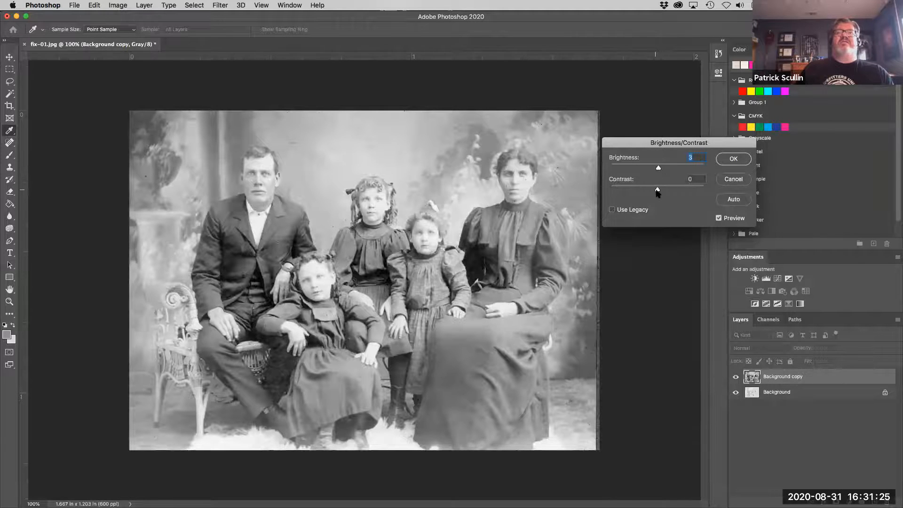
- Set the contrast to 14, compare the photo with the preview off and on, and apply the Brightness/Contrast adjustment
drag(659, 190, 664, 189)
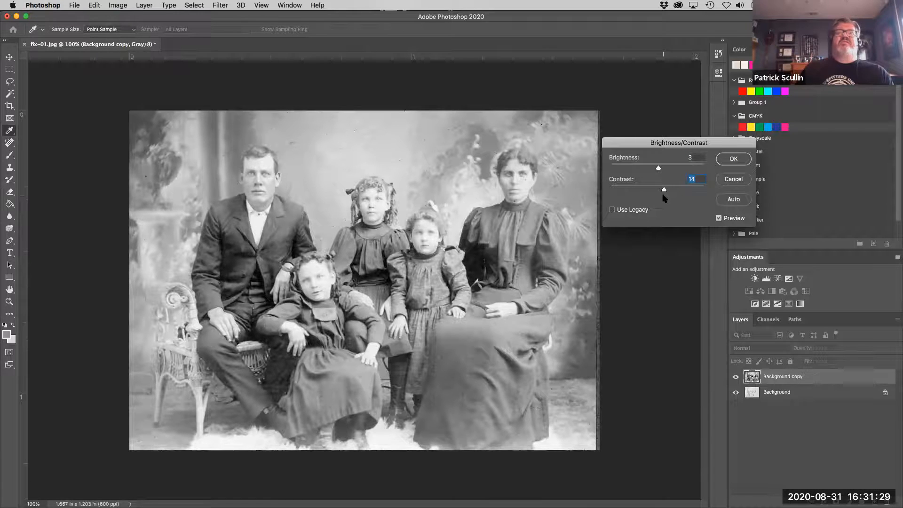
click(717, 219)
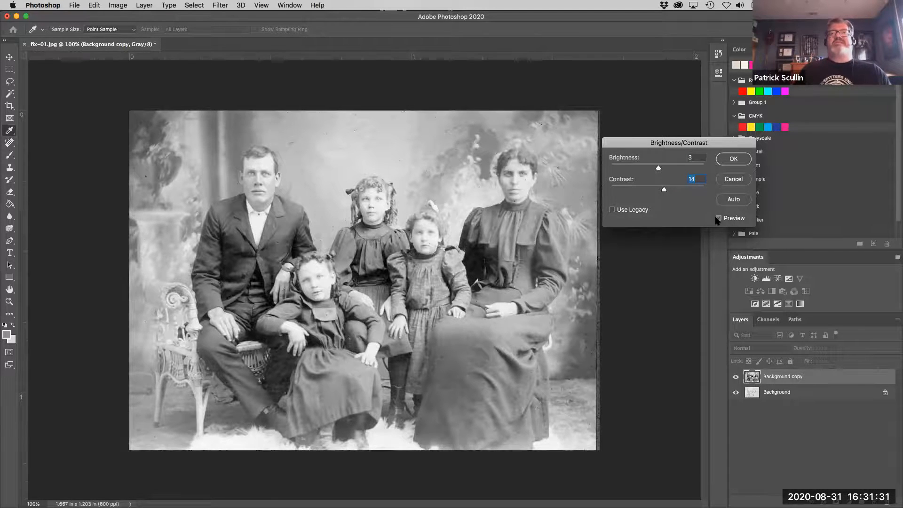
click(717, 219)
click(717, 219)
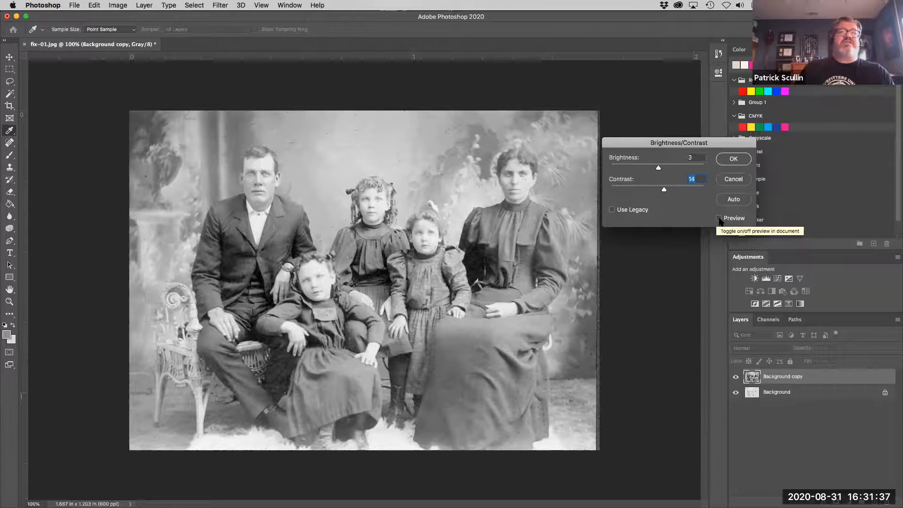
click(719, 218)
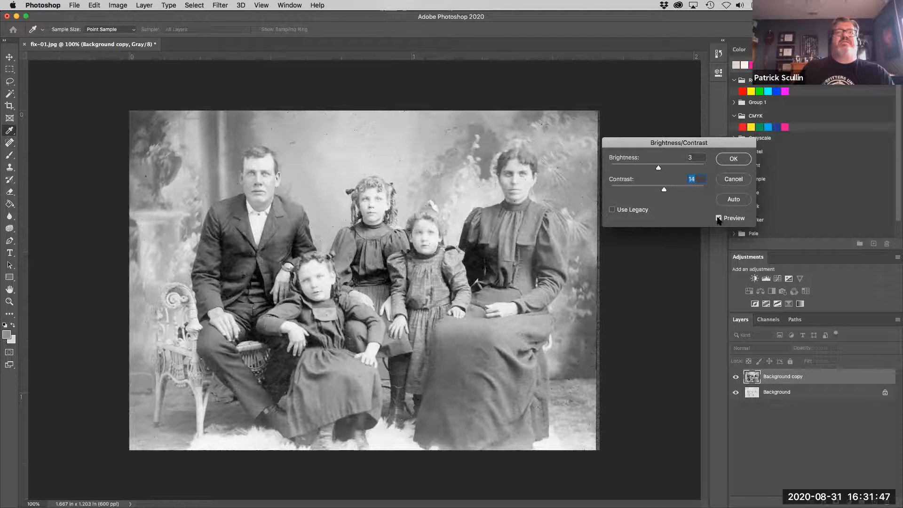
click(718, 218)
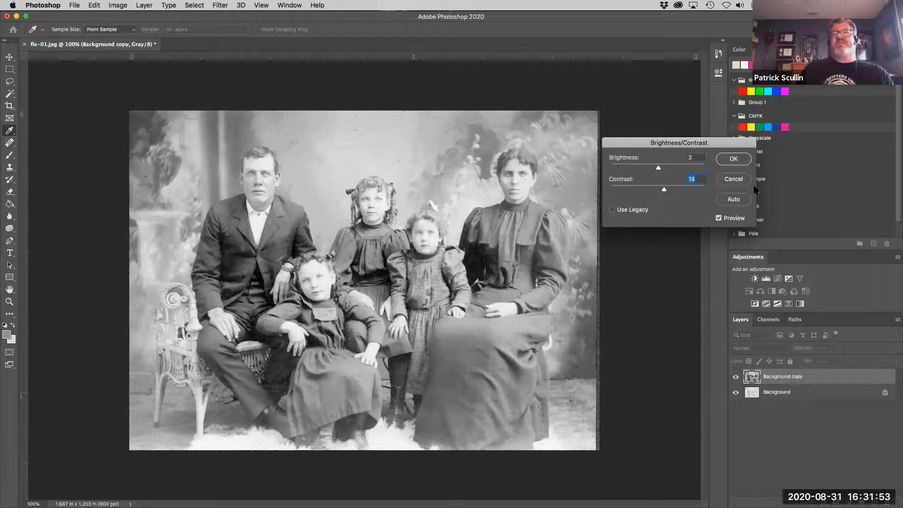
click(737, 160)
- Compare the corrected photo with the faded original by hiding Background copy and showing it again
key(o)
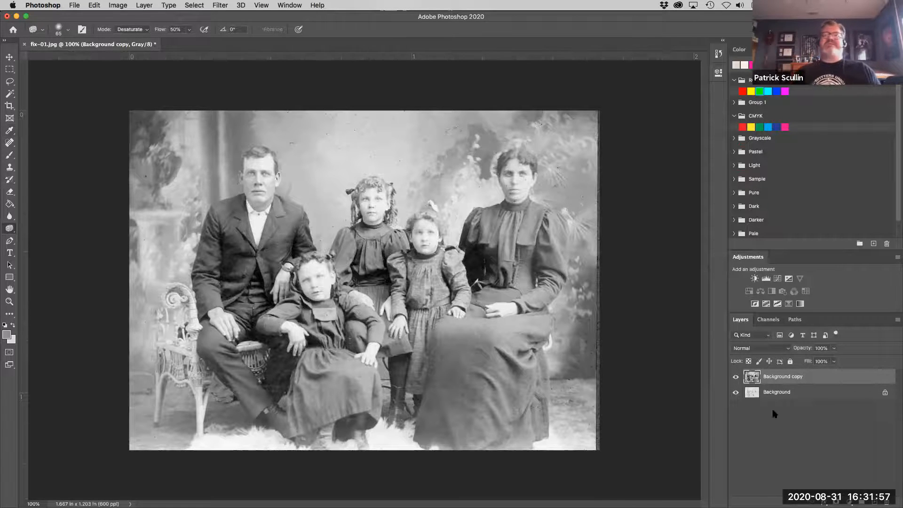
click(736, 377)
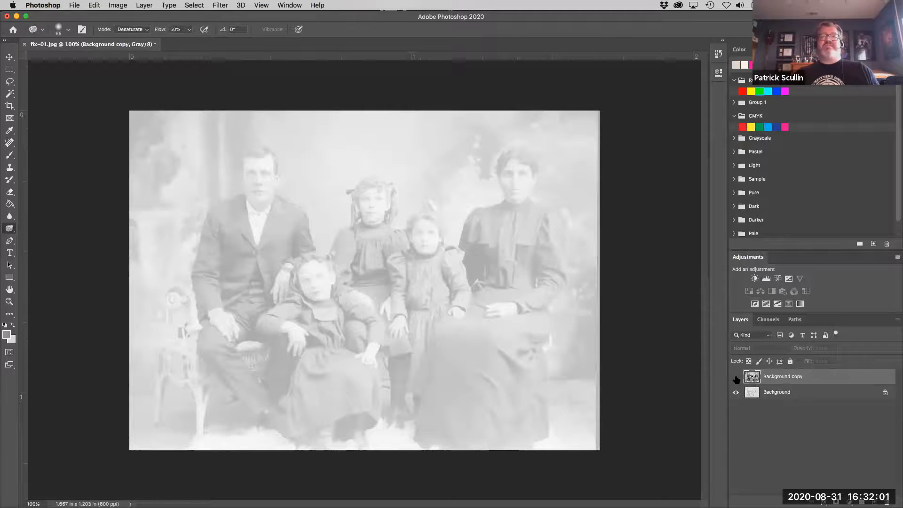
click(736, 378)
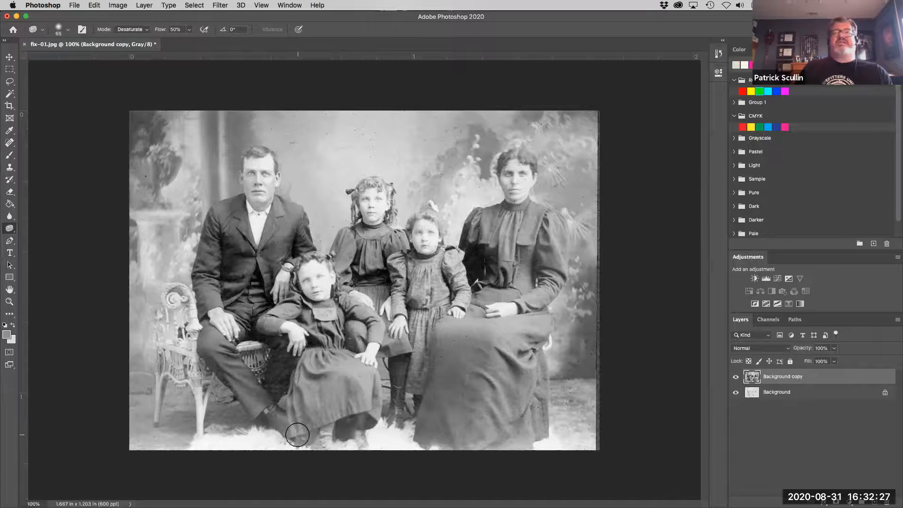
- Burn the faded lower areas of the front child's dress and the woman's skirt with a 100 px brush, midtones range, 50% exposure
right_click(14, 230)
click(42, 236)
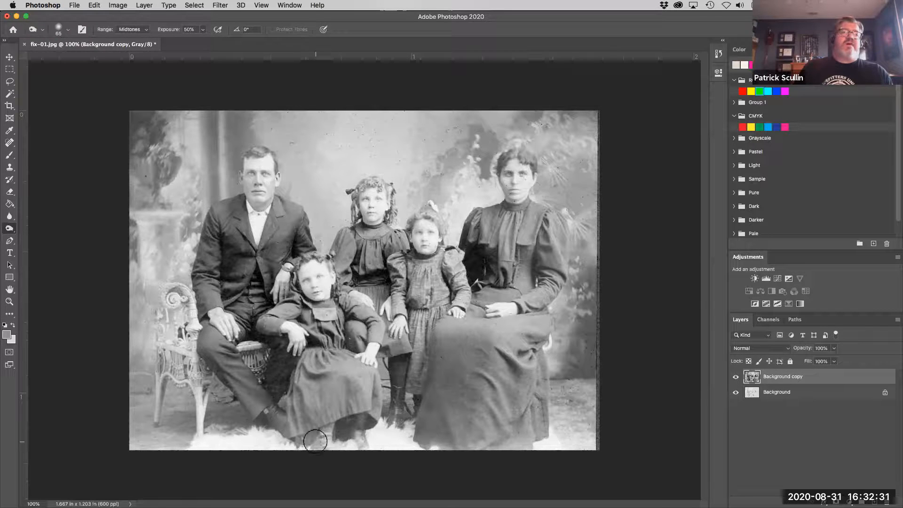
key(bracketright)
key(bracketright)
key(bracketright)
key(bracketright)
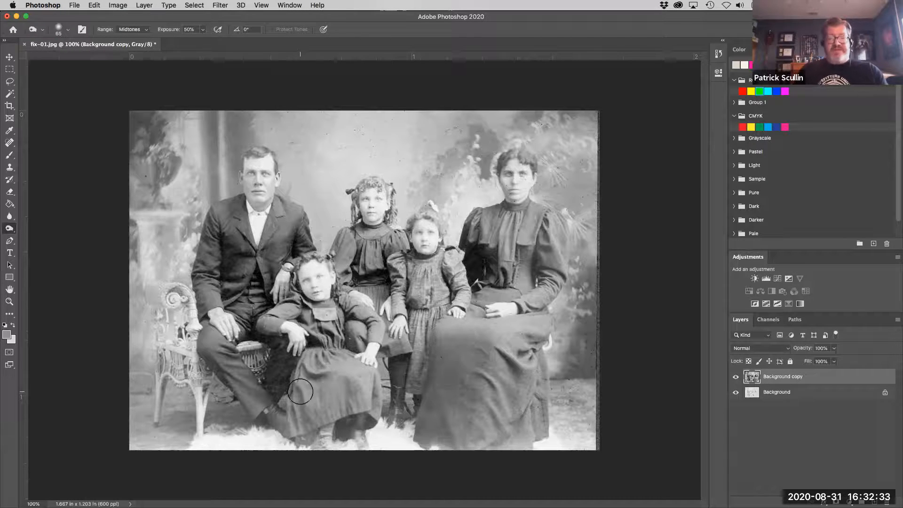
mouse_move(304, 391)
mouse_down()
mouse_move(299, 431)
mouse_move(317, 387)
mouse_move(318, 423)
mouse_move(329, 390)
mouse_move(338, 414)
mouse_move(349, 389)
mouse_move(352, 405)
mouse_move(367, 388)
mouse_move(361, 420)
mouse_move(336, 437)
mouse_move(349, 420)
mouse_move(350, 445)
mouse_move(325, 452)
mouse_move(311, 432)
mouse_move(306, 447)
mouse_move(306, 430)
mouse_move(249, 410)
mouse_up()
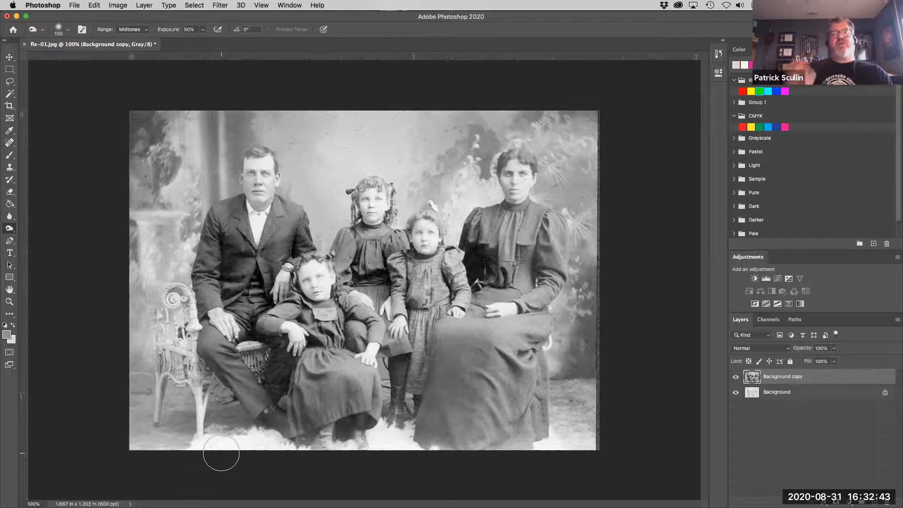
mouse_move(397, 362)
mouse_down()
mouse_move(402, 423)
mouse_move(416, 370)
mouse_move(419, 400)
mouse_up()
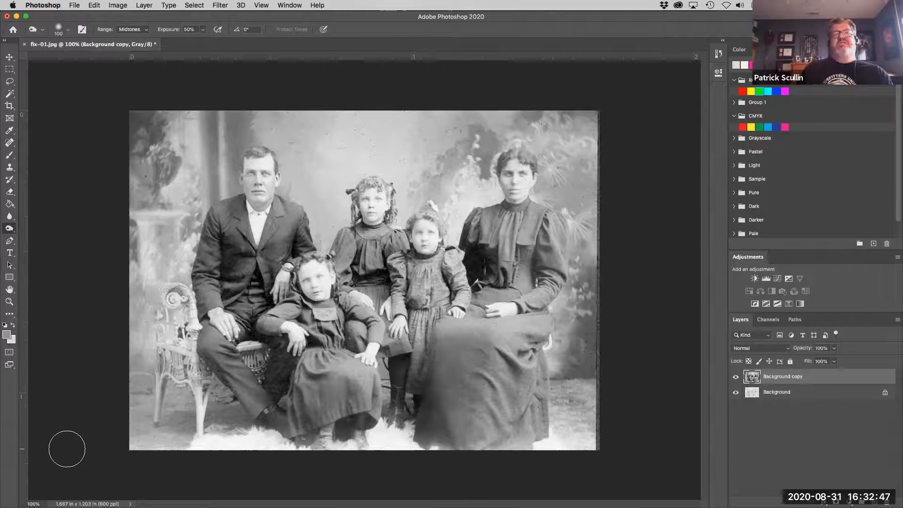
mouse_move(540, 442)
mouse_down()
mouse_move(536, 412)
mouse_move(470, 437)
mouse_move(578, 427)
mouse_move(478, 457)
mouse_move(541, 348)
mouse_move(512, 414)
mouse_move(504, 339)
mouse_move(473, 440)
mouse_move(501, 355)
mouse_move(544, 328)
mouse_up()
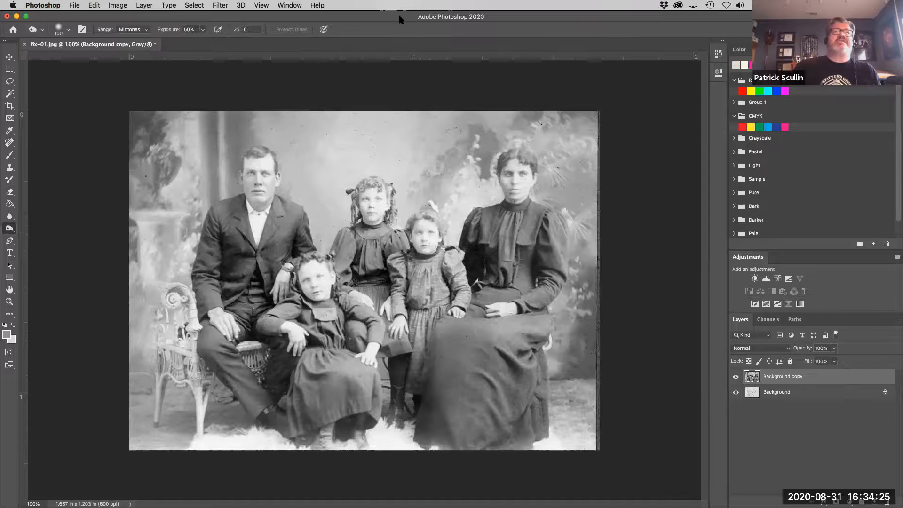
- Reduce the Burn brush to 20 px and darken the man's eyes, nose and mouth
key(super+equal)
key(super+equal)
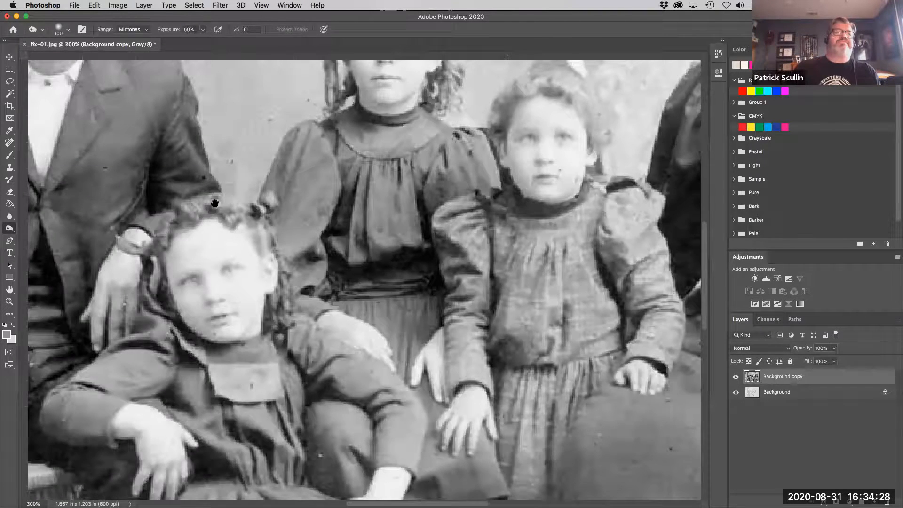
drag(214, 203, 429, 255)
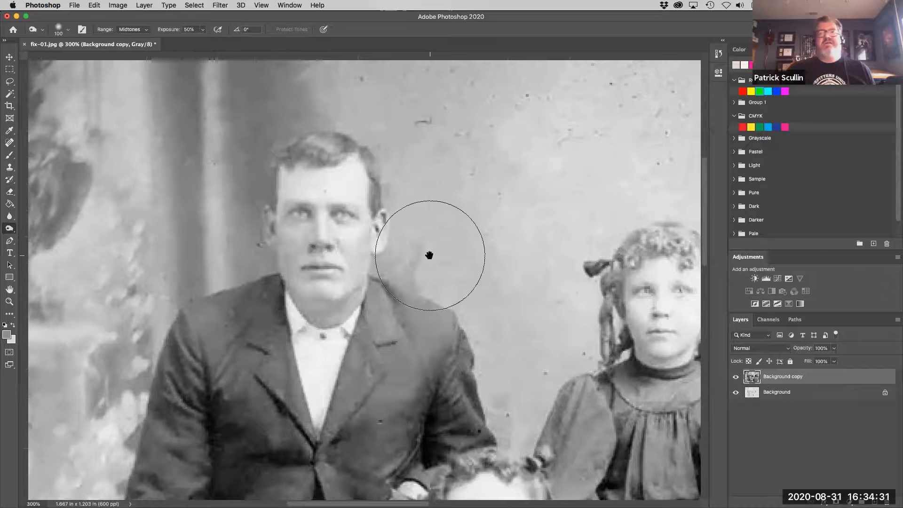
drag(9, 228, 38, 237)
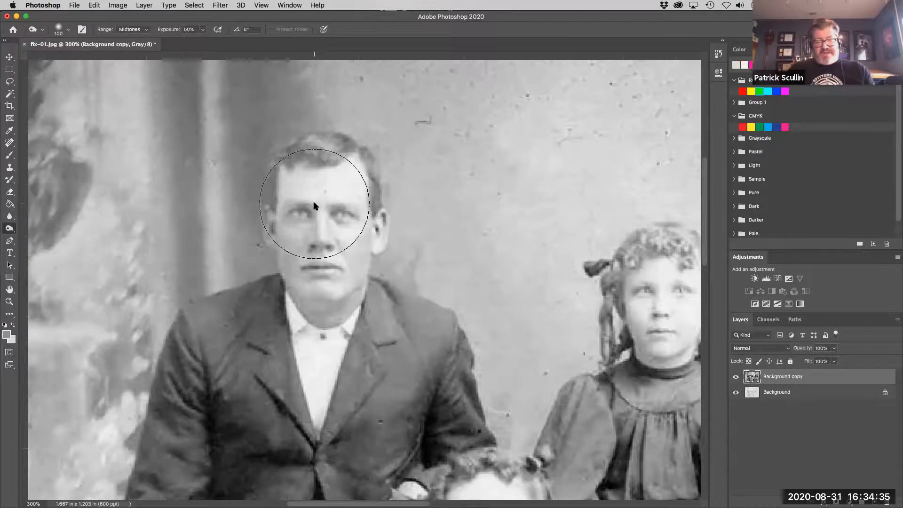
key(bracketleft)
key(bracketleft)
key(bracketleft)
key(bracketleft)
key(bracketleft)
key(bracketleft)
key(bracketleft)
key(bracketleft)
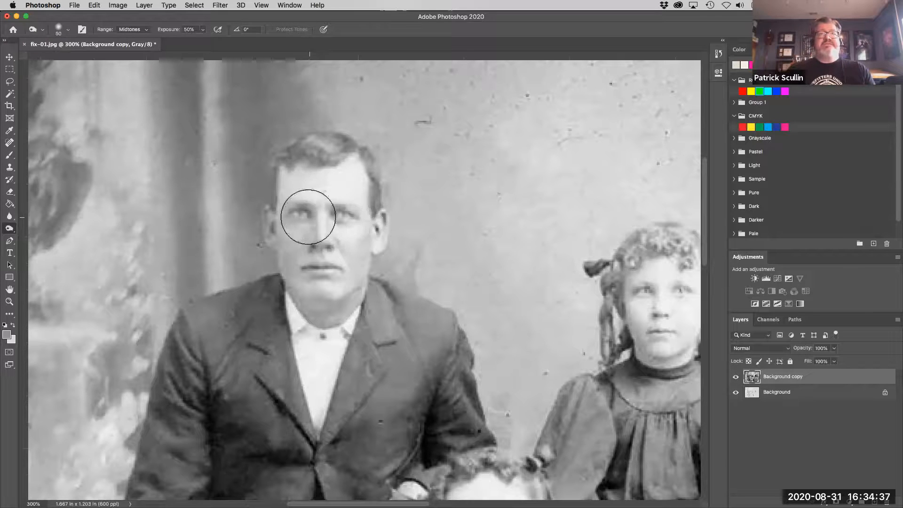
mouse_move(302, 217)
mouse_down()
mouse_move(288, 235)
mouse_move(323, 213)
mouse_move(349, 214)
mouse_move(353, 253)
mouse_move(377, 230)
mouse_move(370, 244)
mouse_move(319, 247)
mouse_up()
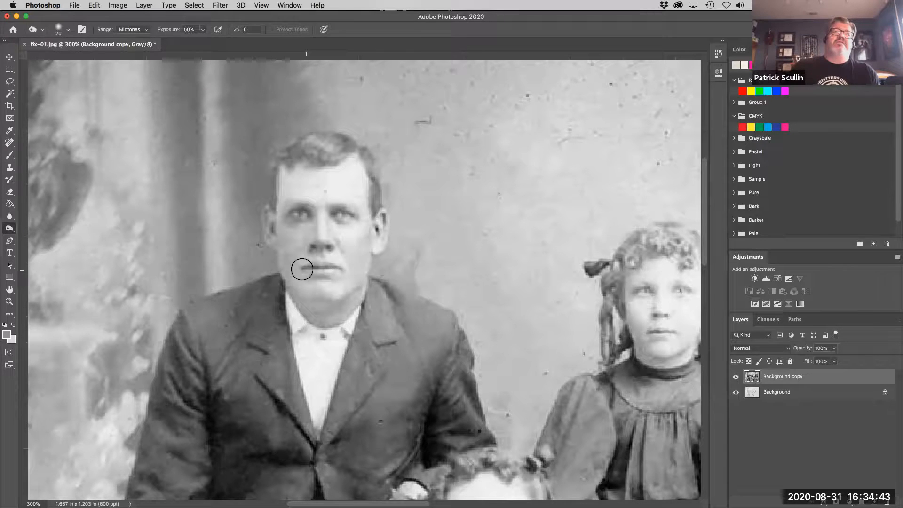
- Darken the facial features of the three children with the 20 px Burn brush and check the whole photo at 100%
scroll(521, 272, right, 10)
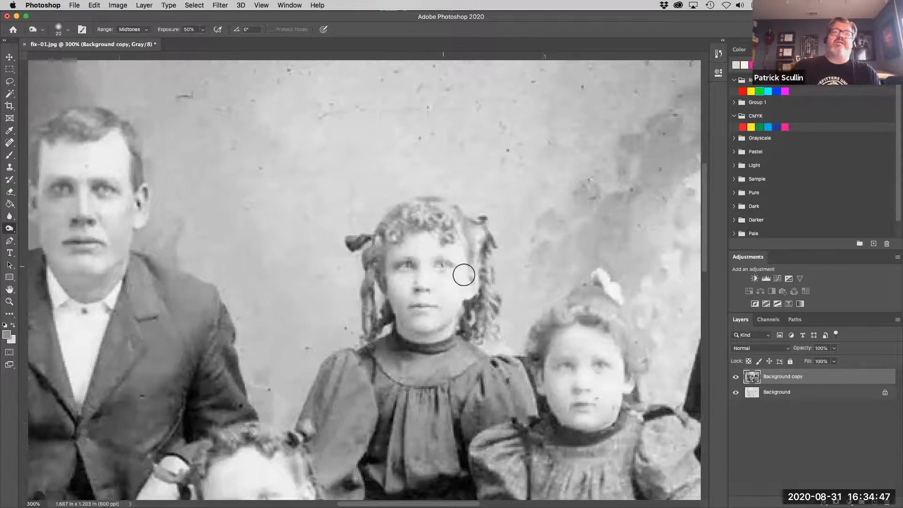
drag(418, 261, 305, 194)
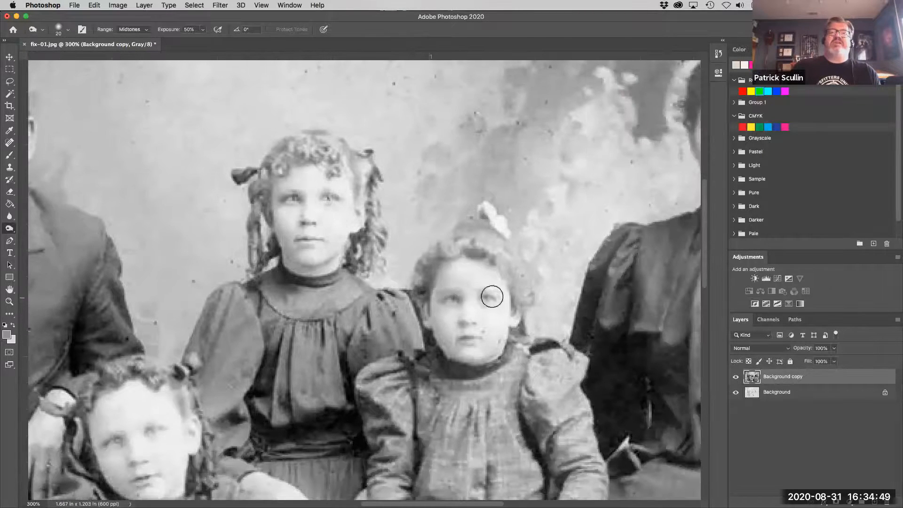
drag(308, 364, 390, 259)
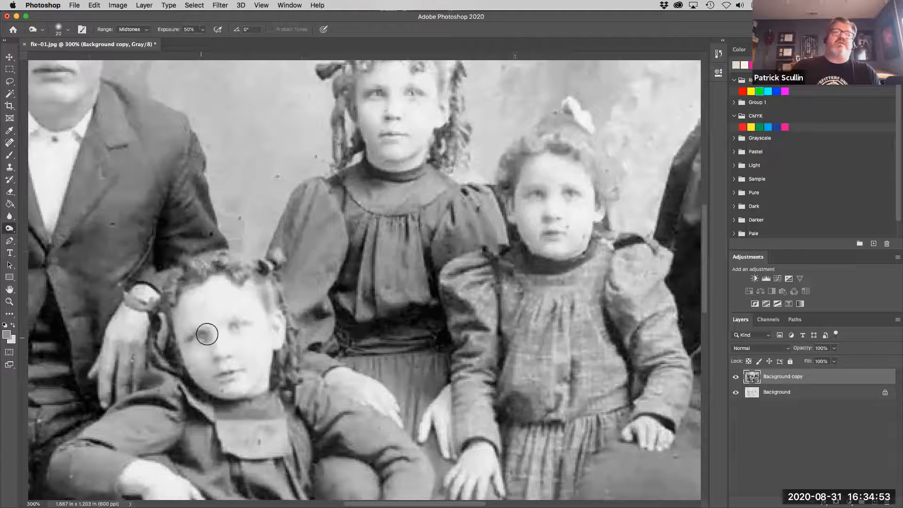
key(super+1)
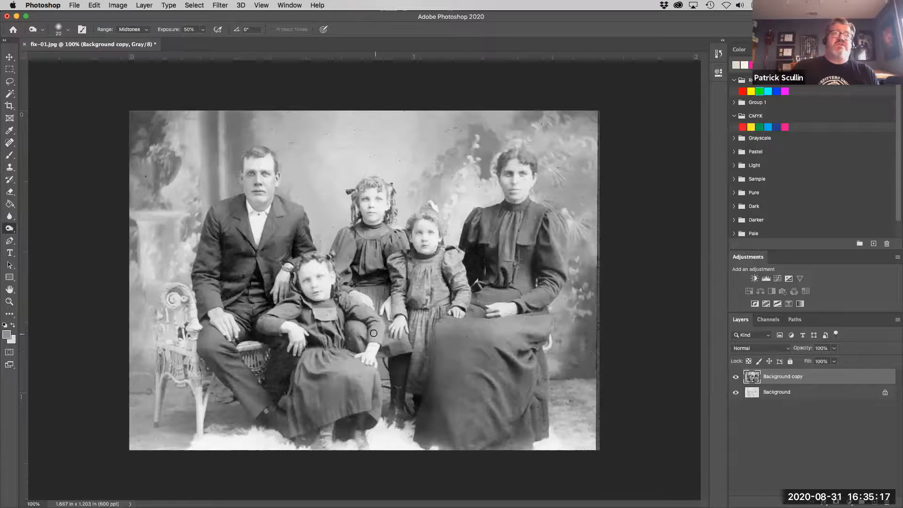
- Switch to the Spot Healing Brush in Content-Aware mode and reduce its size to 9 px for the specks around the man
key(super+equal)
key(super+equal)
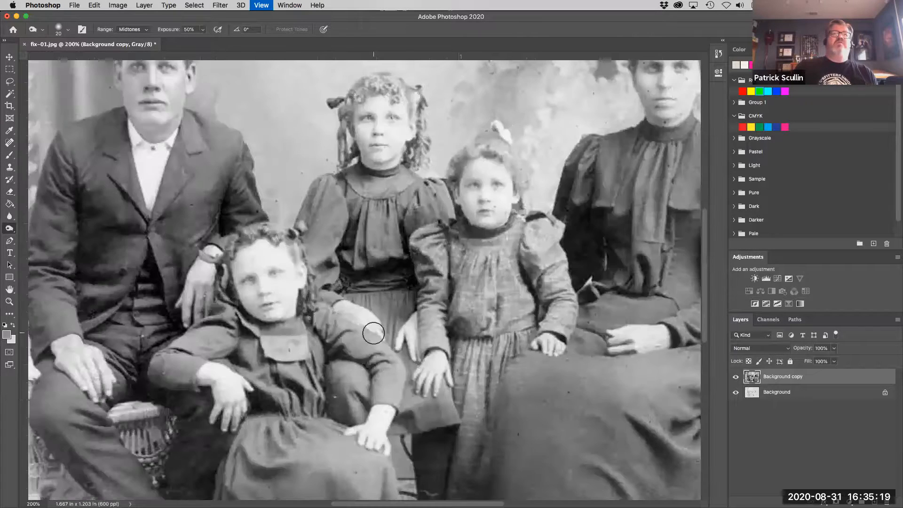
drag(323, 152, 397, 377)
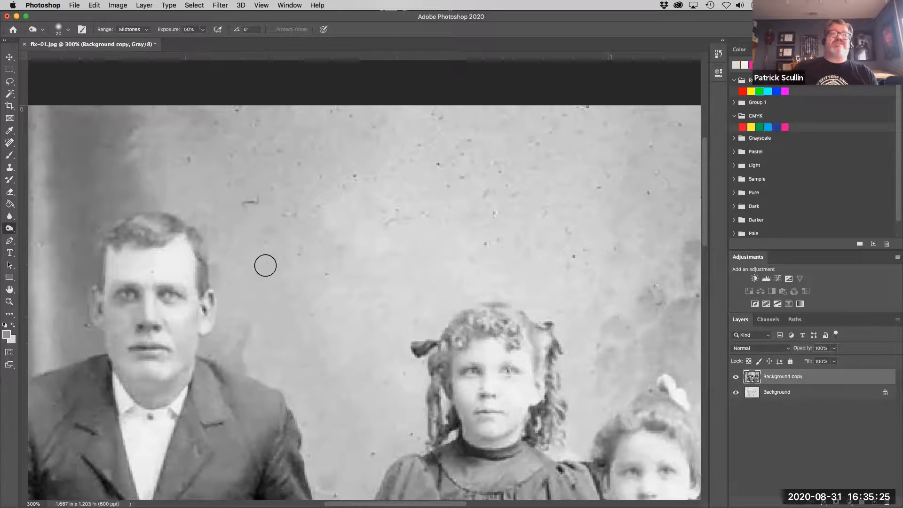
drag(423, 388, 420, 322)
drag(359, 284, 389, 326)
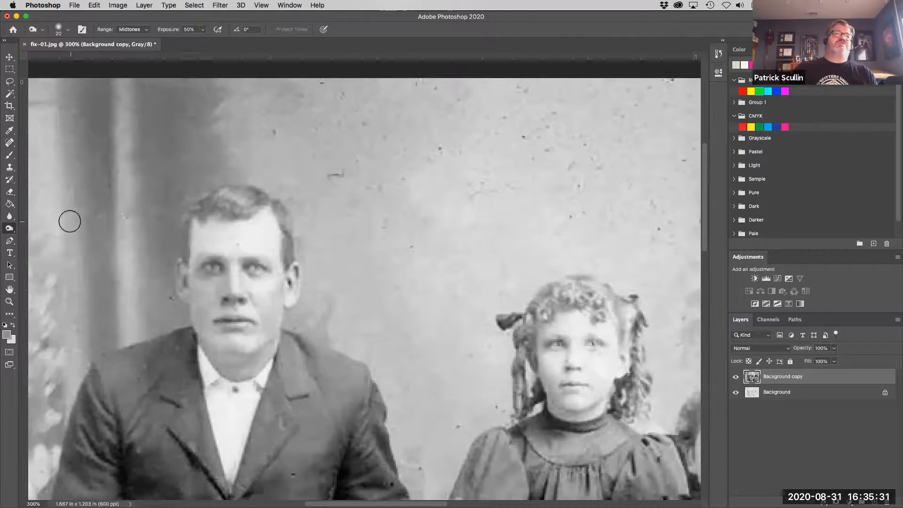
click(9, 143)
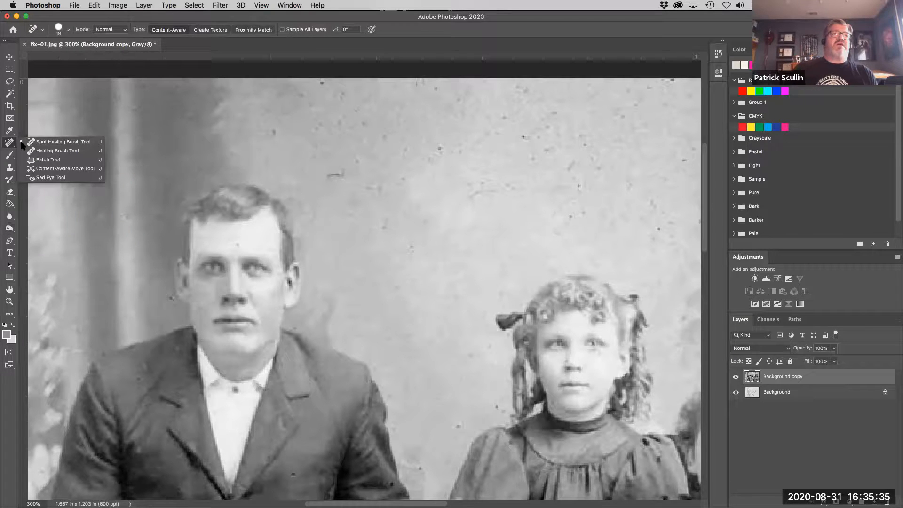
click(59, 141)
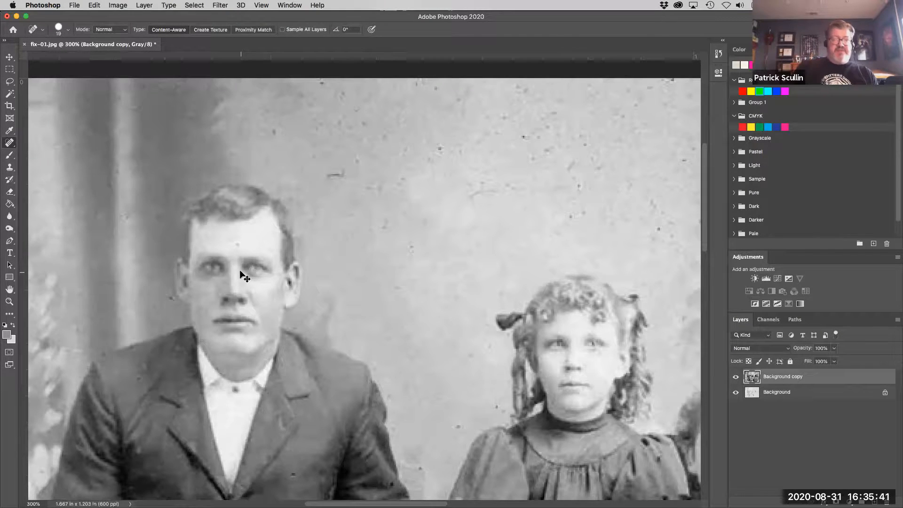
key(super+equal)
drag(293, 257, 408, 269)
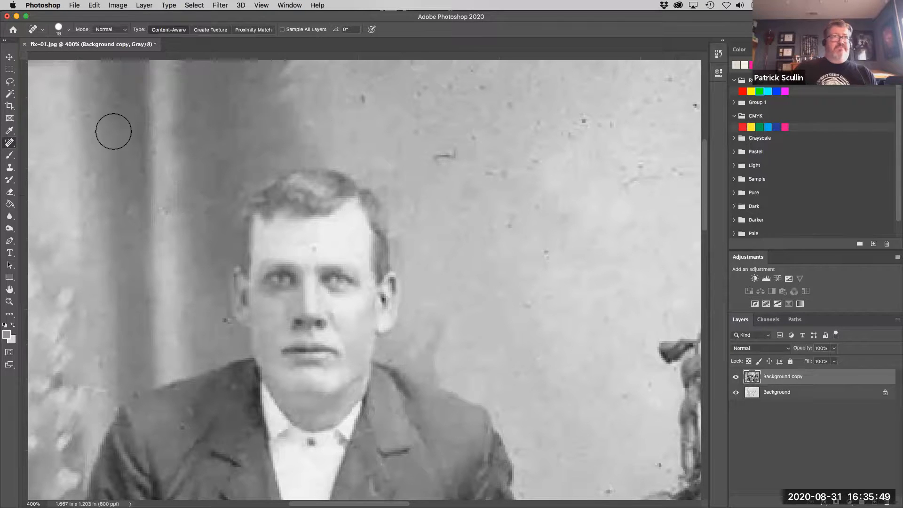
key(bracketleft)
key(bracketleft)
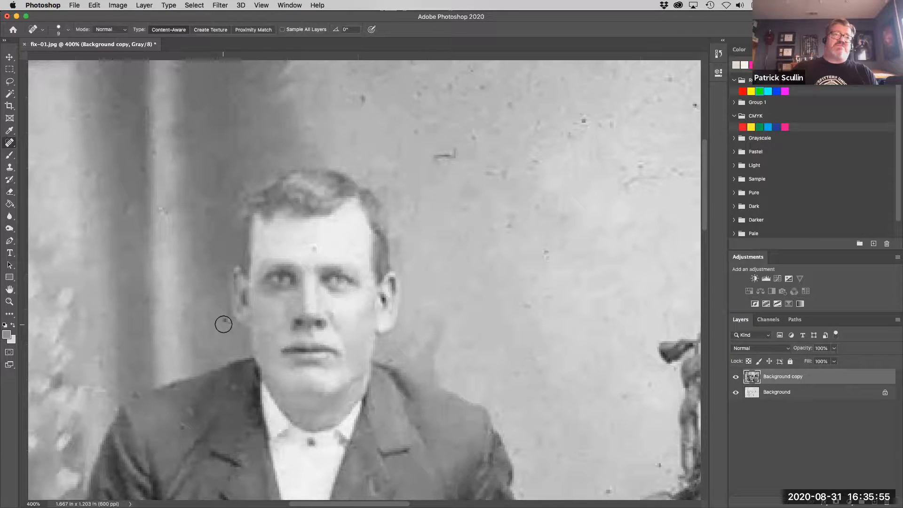
- Fit the Spot Healing Brush to the dark speck on the man's forehead at 9 px and heal the speck
mouse_move(2, 151)
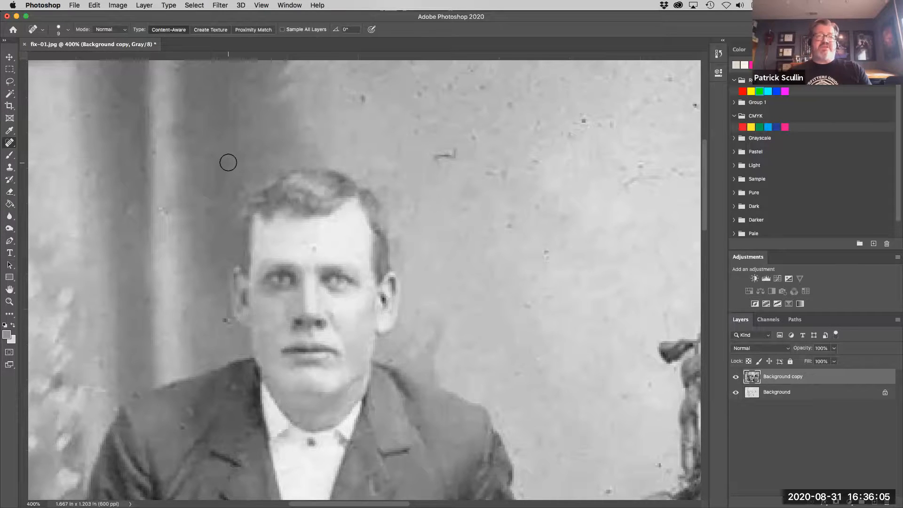
key(bracketright)
key(bracketright)
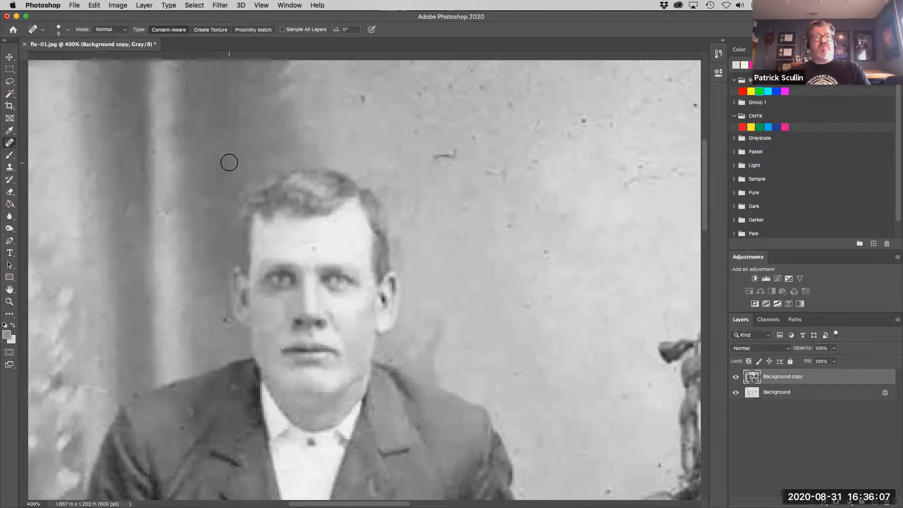
key(bracketleft)
key(bracketleft)
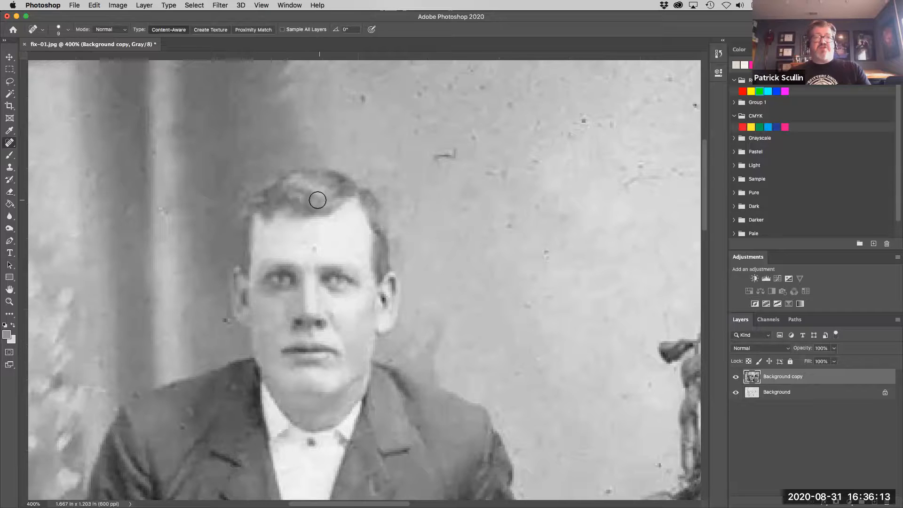
key(bracketleft)
key(bracketleft)
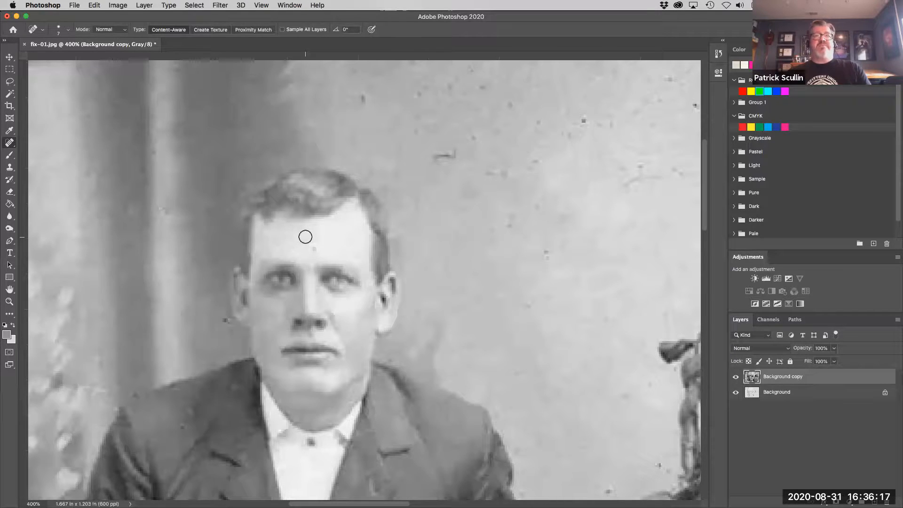
key(bracketright)
key(bracketright)
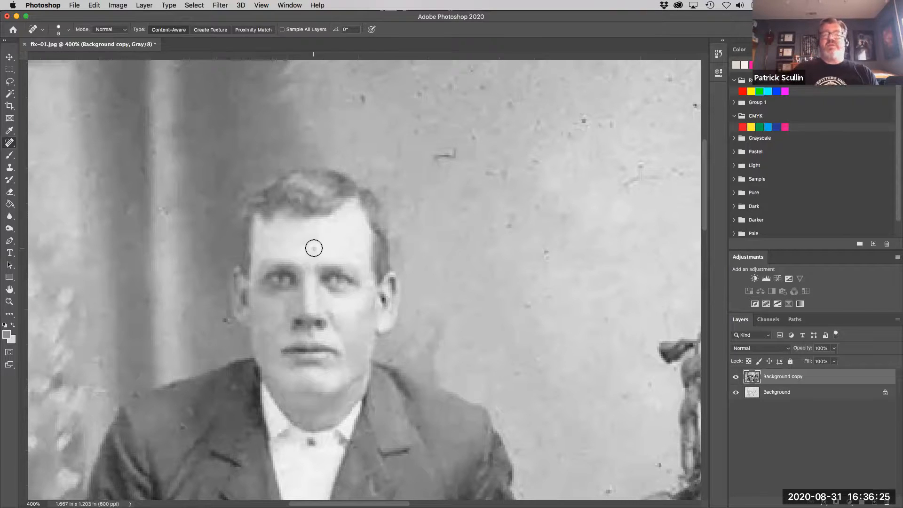
click(314, 248)
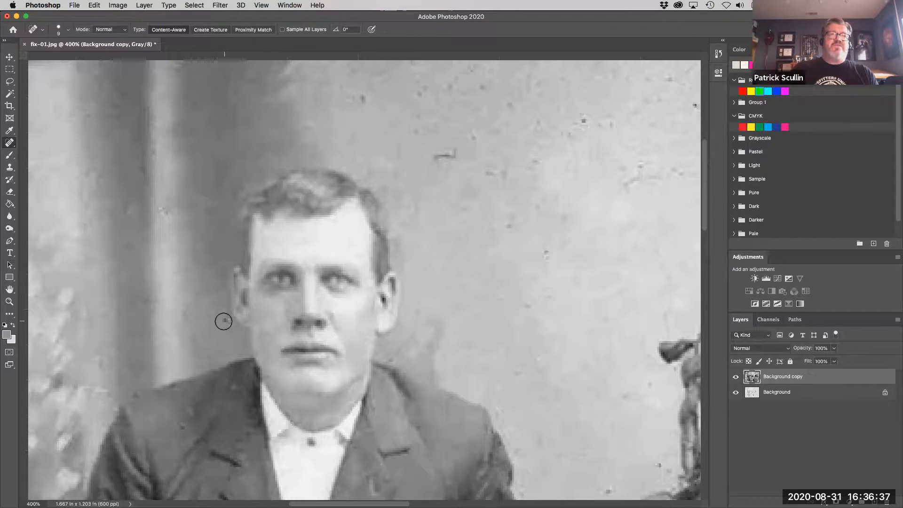
- Heal the specks beside the man's ear, on the backdrop around him, on his jacket and near the oldest girl with the 9 px brush
drag(225, 321, 225, 321)
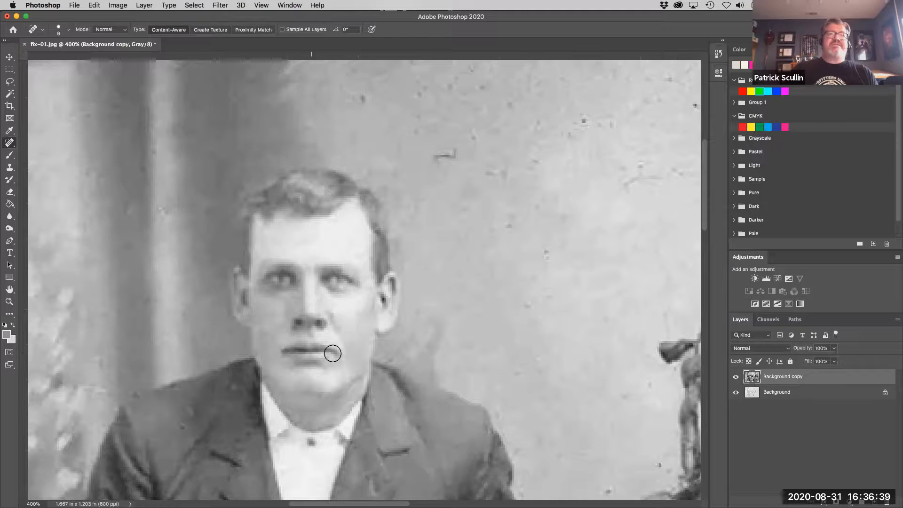
mouse_move(523, 305)
mouse_down()
mouse_move(505, 277)
mouse_move(516, 304)
mouse_move(510, 293)
mouse_move(496, 311)
mouse_up()
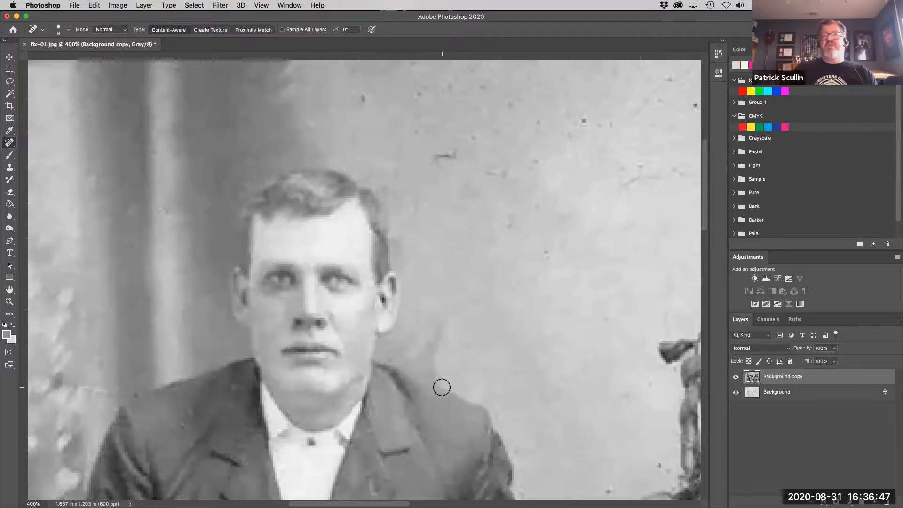
mouse_move(520, 397)
mouse_down()
mouse_move(362, 278)
mouse_move(300, 252)
mouse_up()
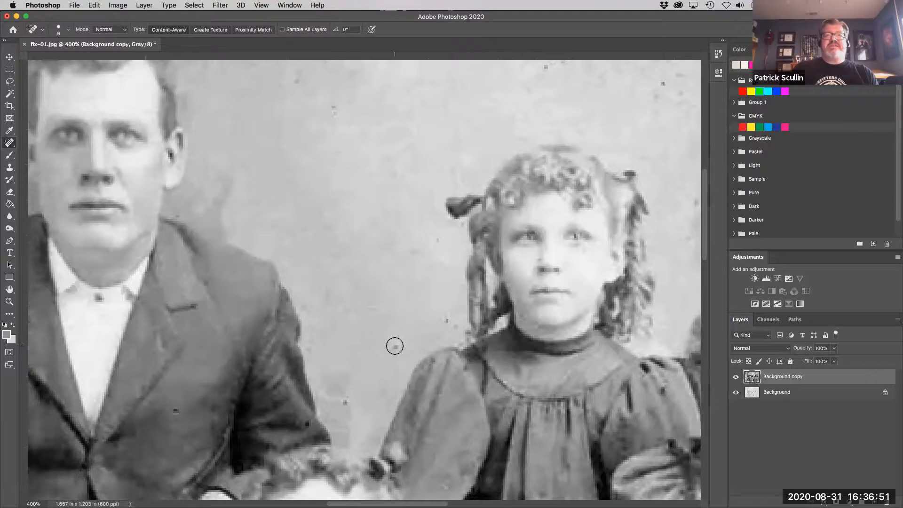
click(446, 319)
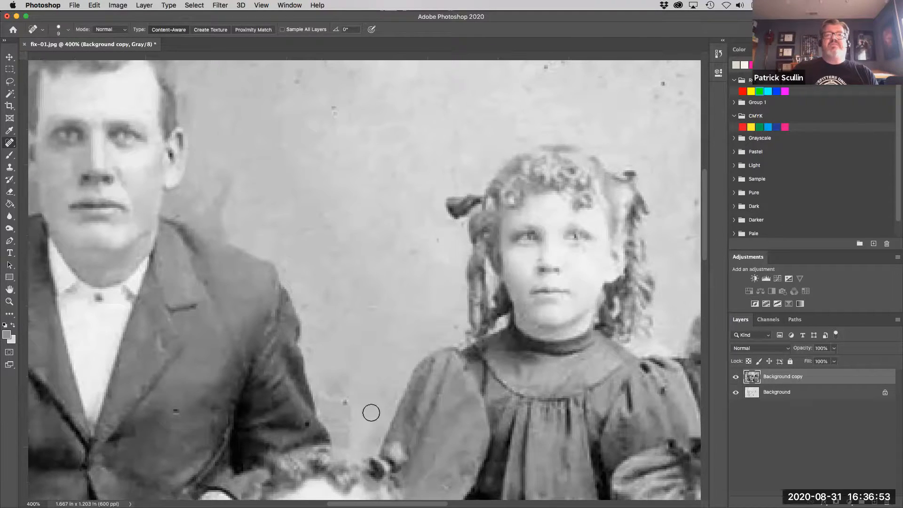
click(346, 403)
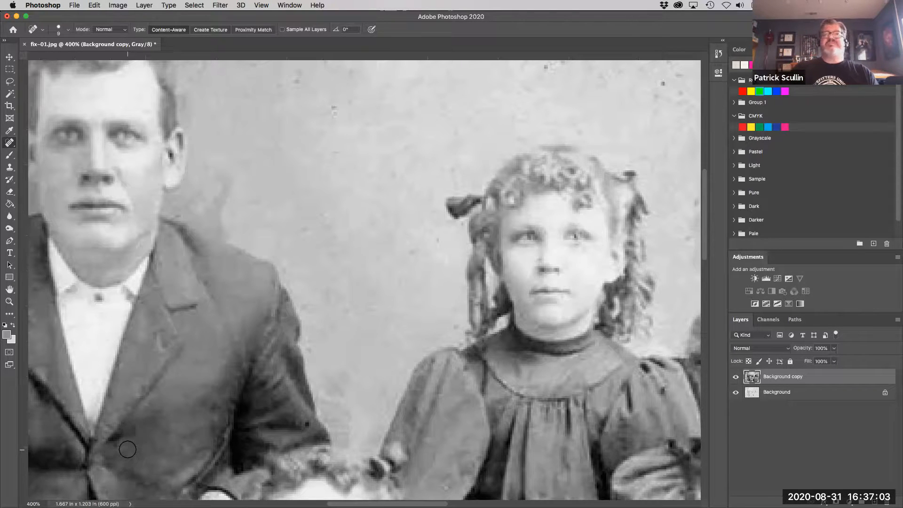
- Fit the whole photo in view, enlarge the Spot Healing Brush to 50 px and heal the specks on the backdrop between the man and the girl
key(super+0)
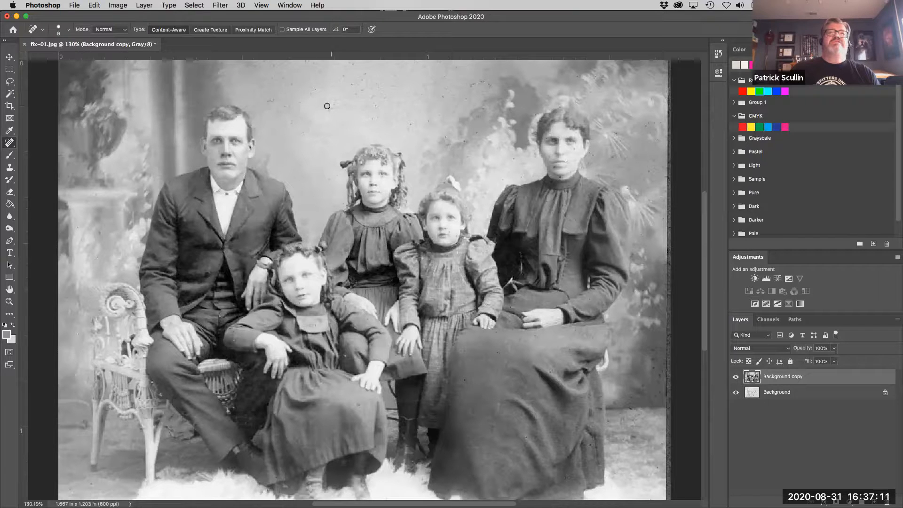
drag(284, 107, 288, 106)
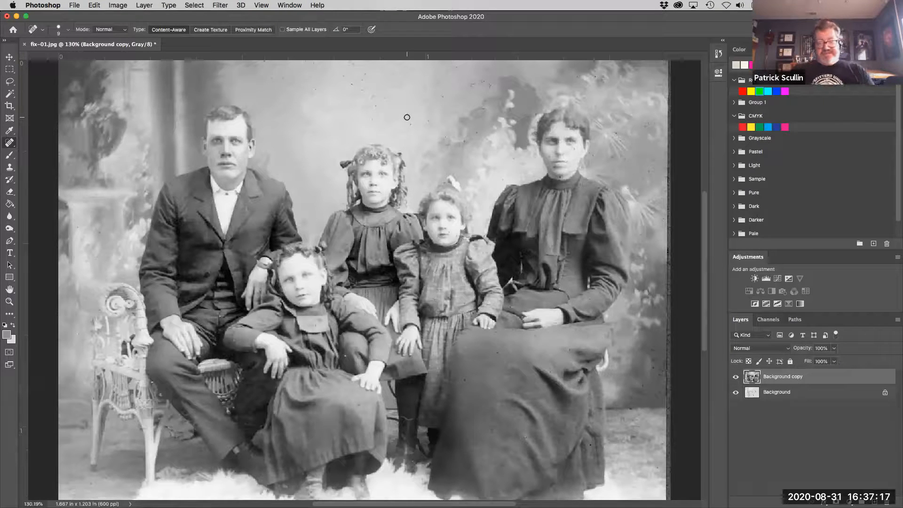
key(bracketright)
key(bracketright)
key(bracketright)
key(bracketright)
key(bracketright)
key(bracketright)
key(bracketright)
key(bracketright)
key(bracketright)
key(bracketright)
key(bracketright)
key(bracketright)
key(bracketright)
key(bracketright)
key(bracketright)
key(bracketright)
key(bracketright)
key(bracketright)
key(bracketright)
key(bracketright)
key(bracketright)
key(bracketright)
key(bracketright)
key(bracketright)
key(bracketright)
key(bracketright)
key(bracketright)
key(bracketright)
key(bracketright)
key(bracketright)
key(bracketright)
key(bracketright)
key(bracketright)
key(bracketright)
mouse_move(320, 91)
mouse_down()
mouse_move(388, 104)
mouse_move(358, 106)
mouse_move(311, 177)
mouse_up()
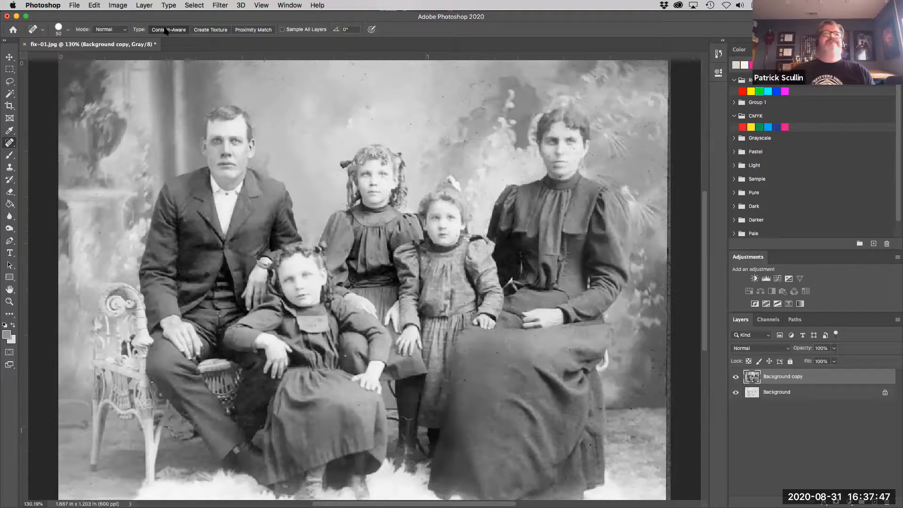
- Convert the image from grayscale to RGB Color mode without flattening the layers
click(118, 5)
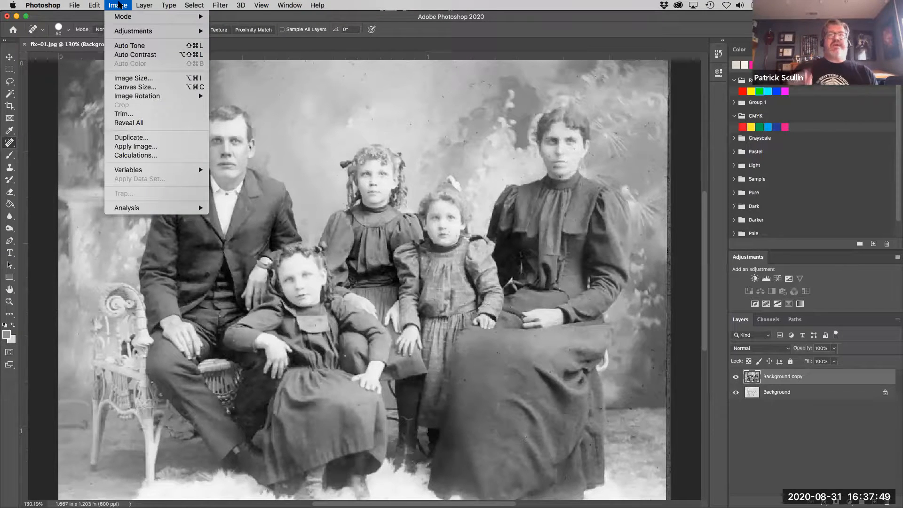
mouse_move(119, 17)
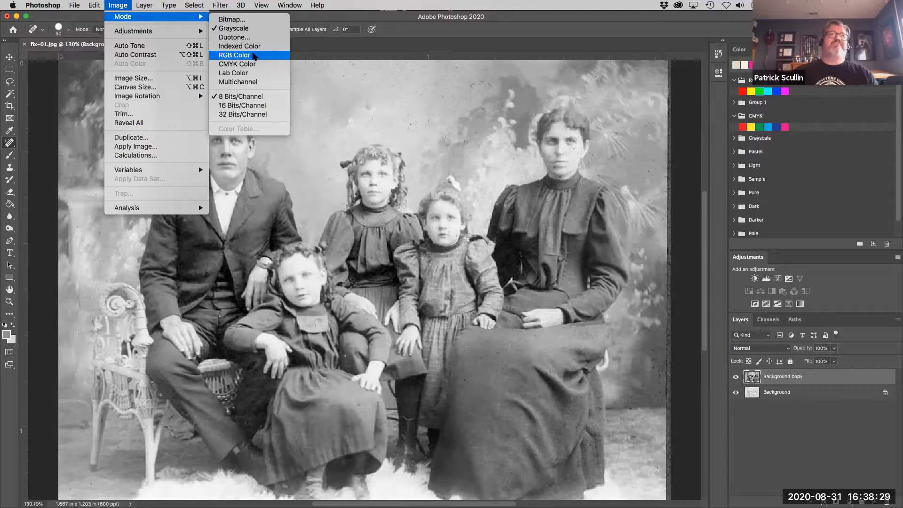
click(252, 56)
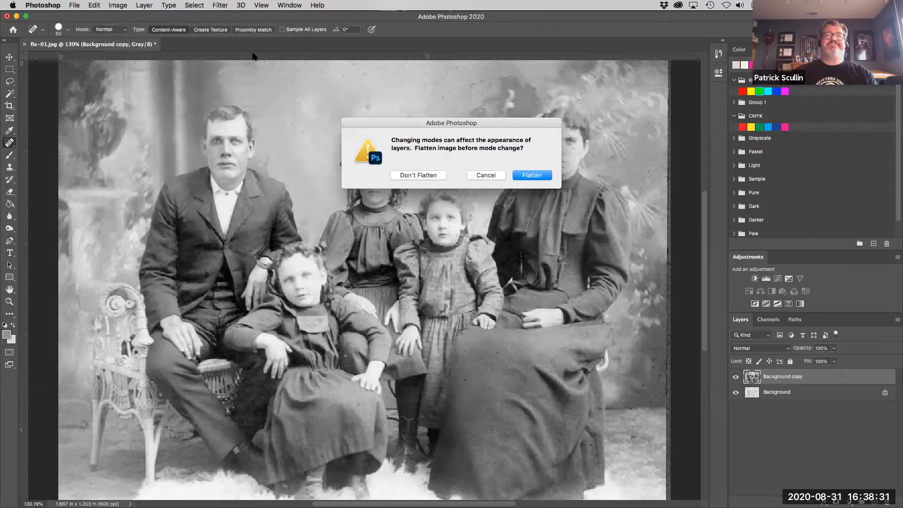
click(424, 175)
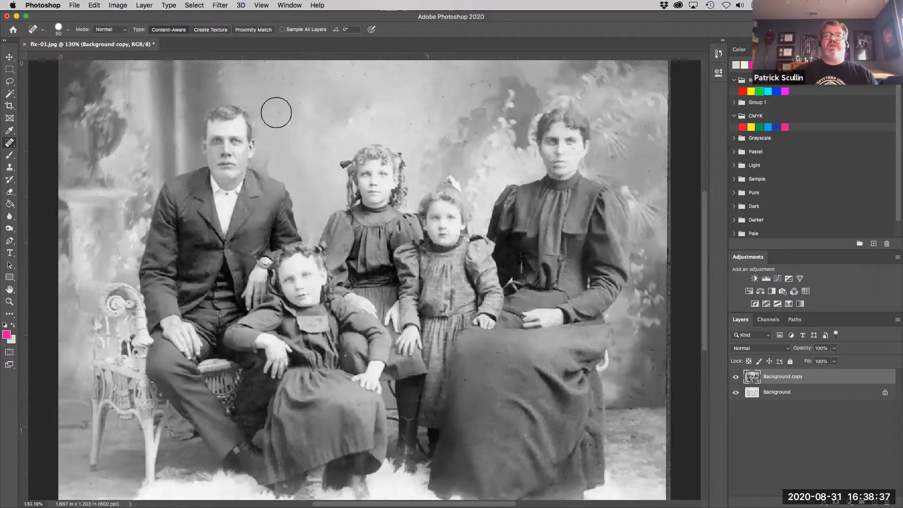
- Give the Background copy layer a sepia tone using Hue/Saturation with Colorize on, Hue 40 and Saturation 10
click(117, 5)
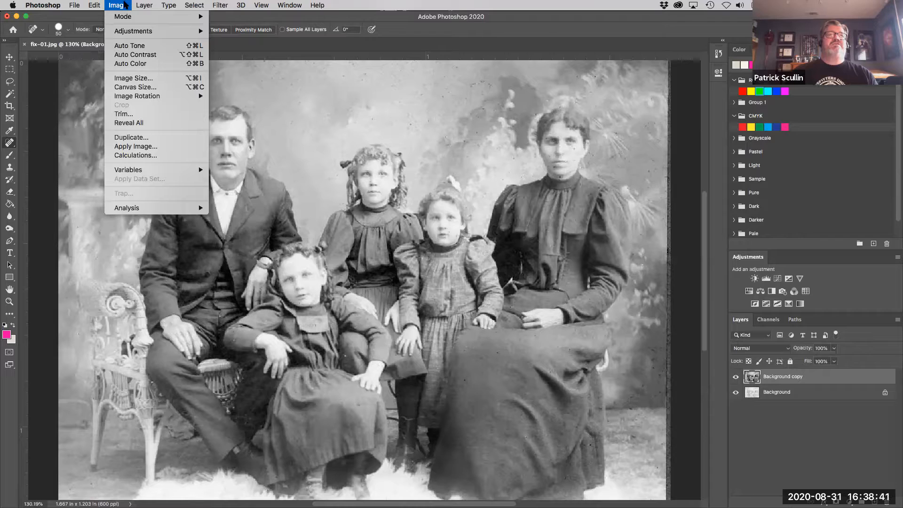
mouse_move(125, 34)
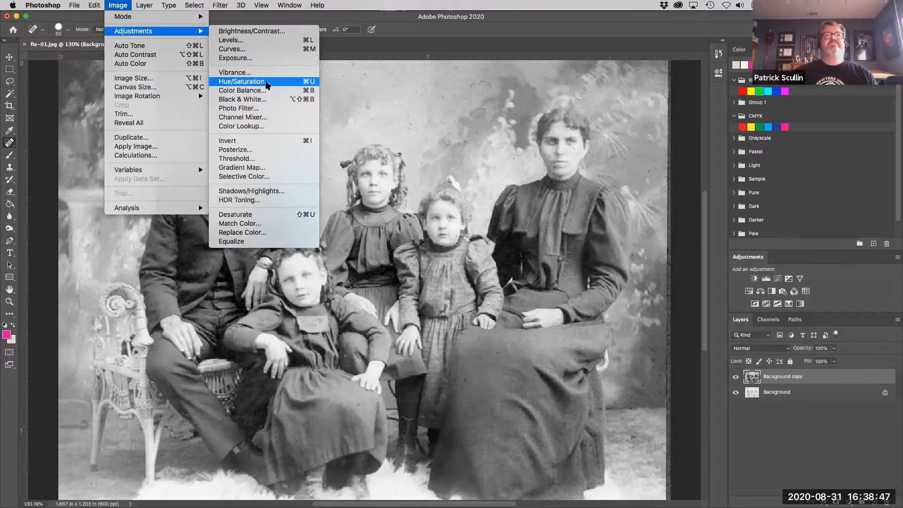
click(268, 85)
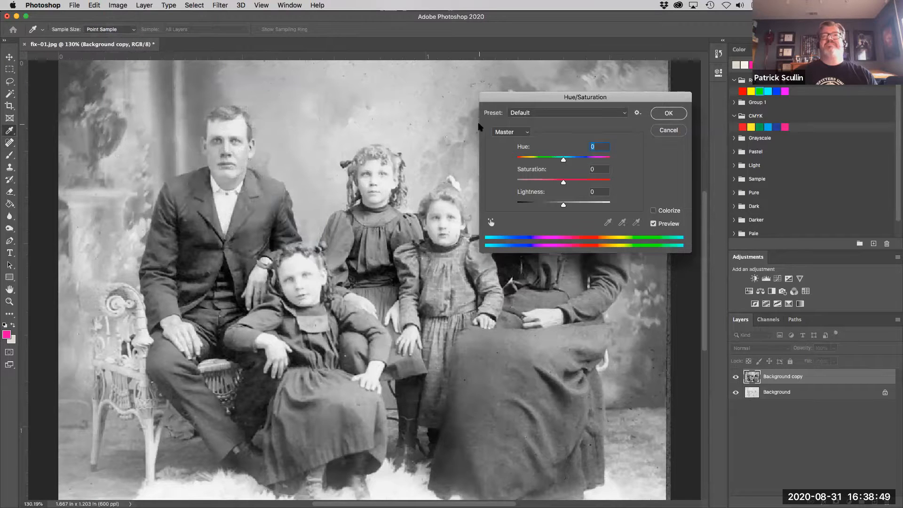
drag(527, 99, 675, 98)
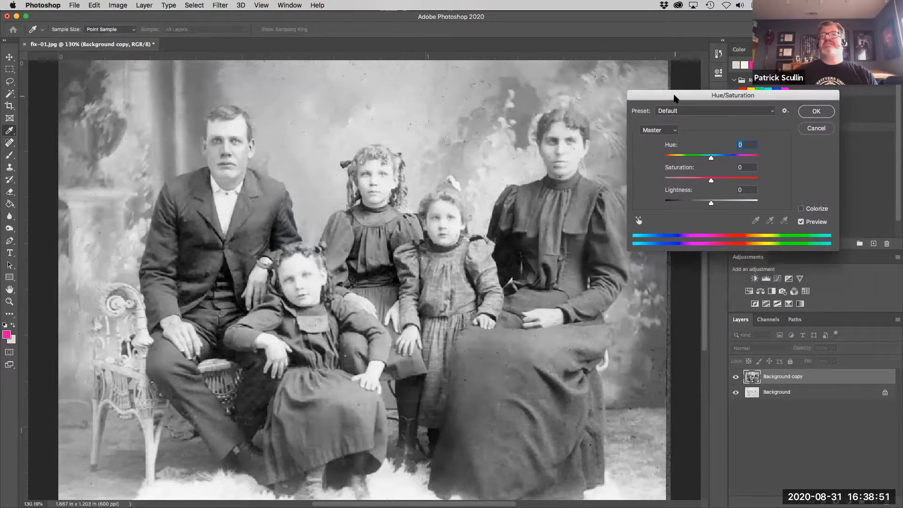
click(802, 209)
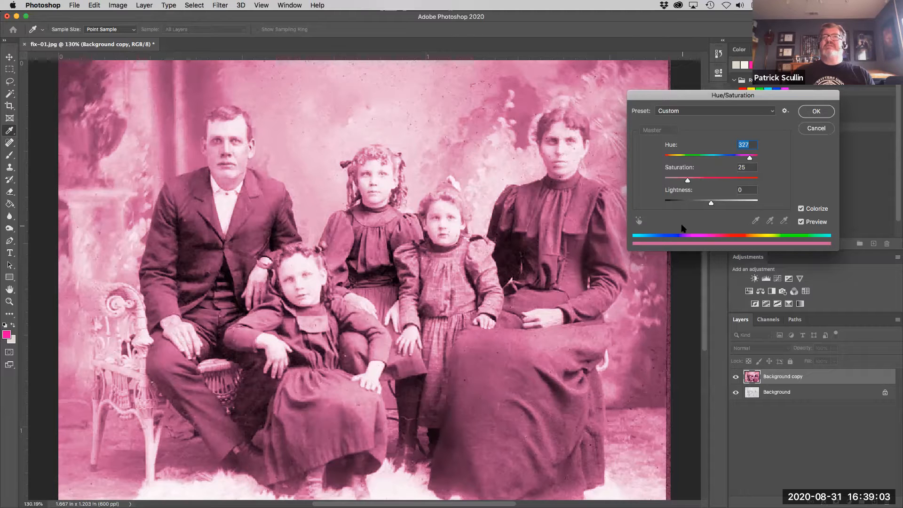
drag(750, 159, 674, 158)
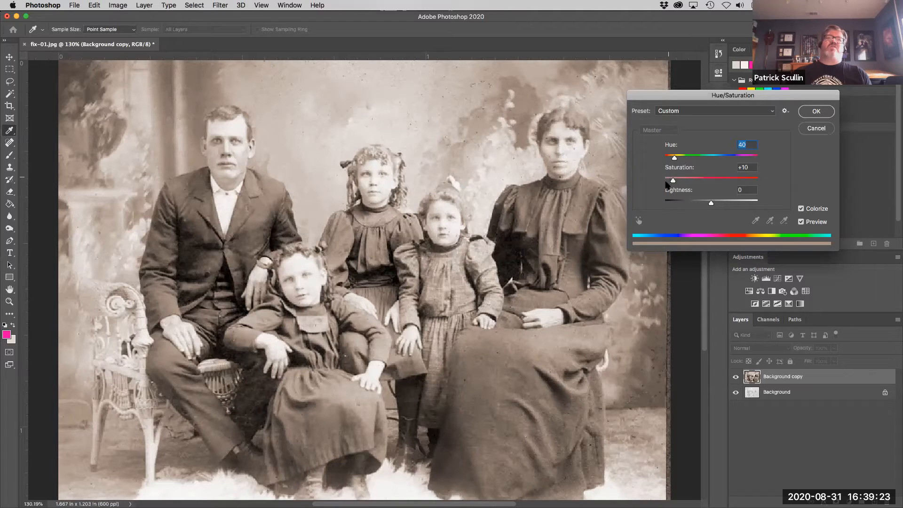
drag(691, 100, 664, 154)
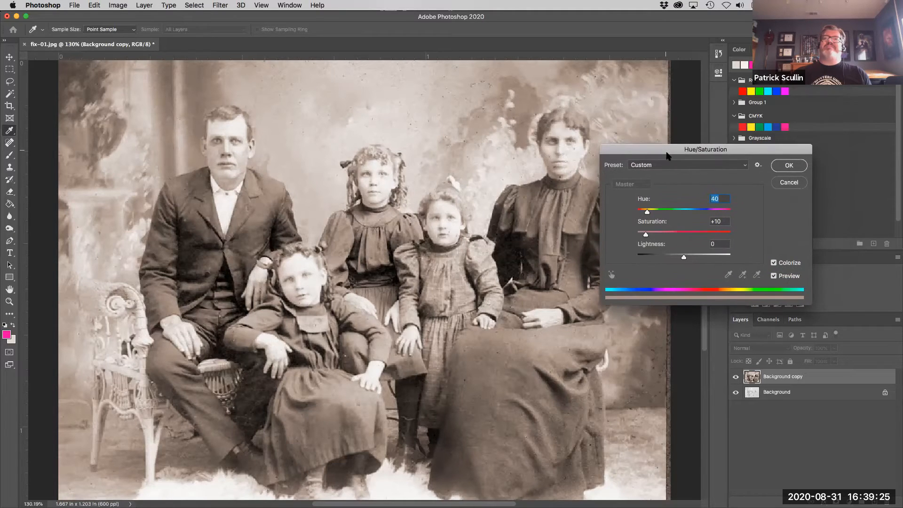
click(791, 169)
- Hide and reshow the Background copy layer to compare the restored photo with the faded original
key(j)
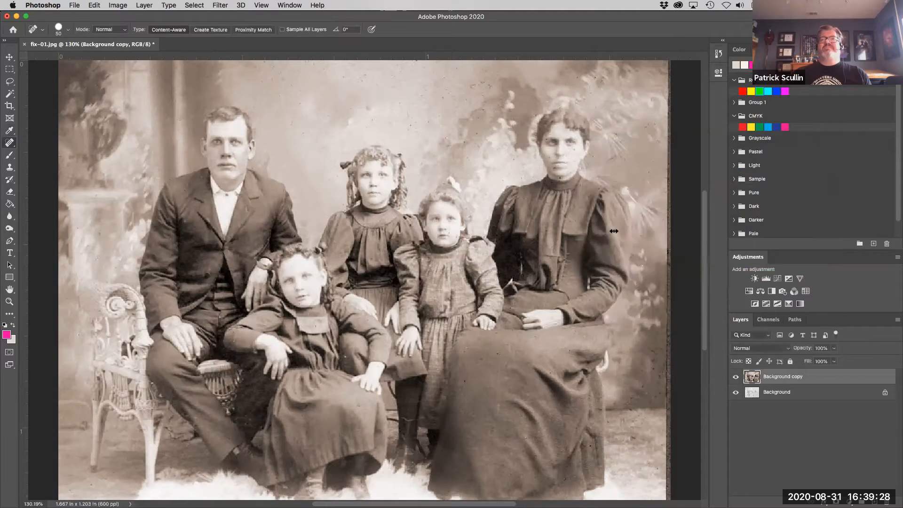
click(736, 376)
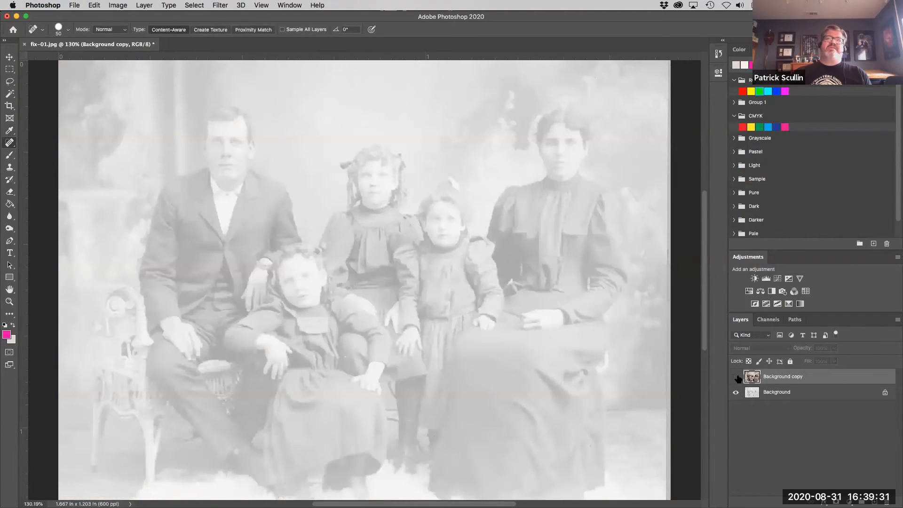
click(736, 377)
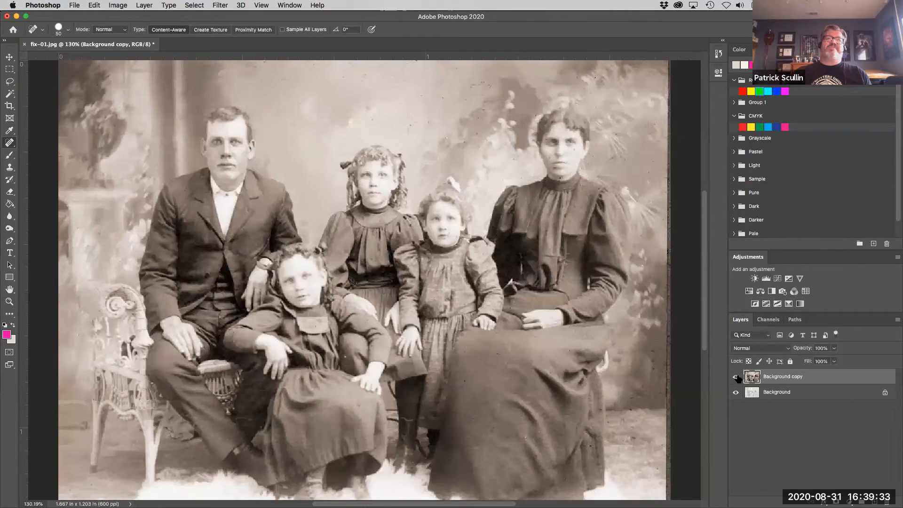